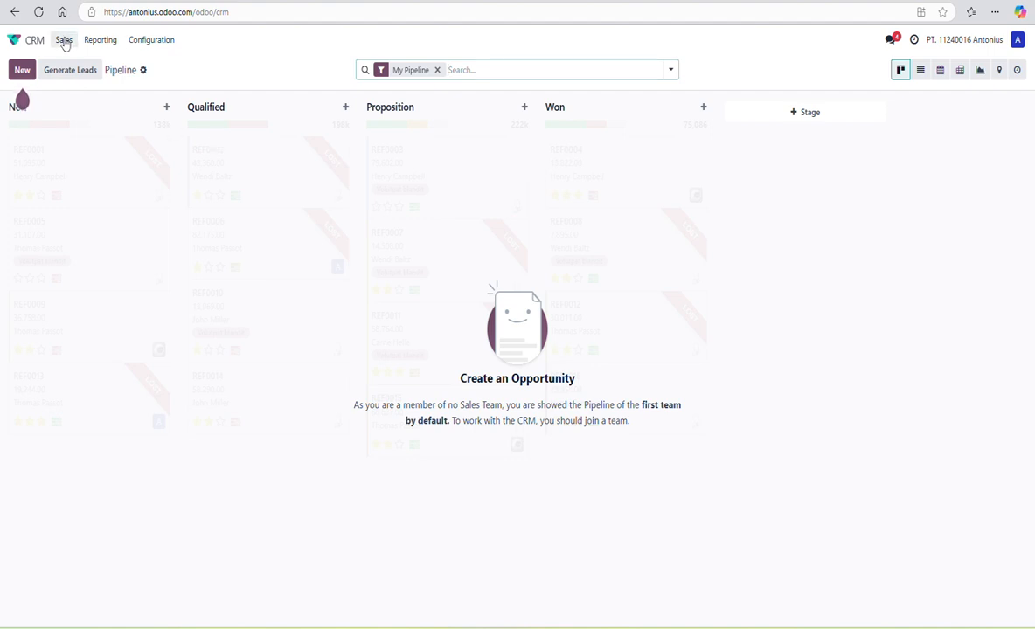
- Open the Customers page from the Sales menu
left_click(64, 41)
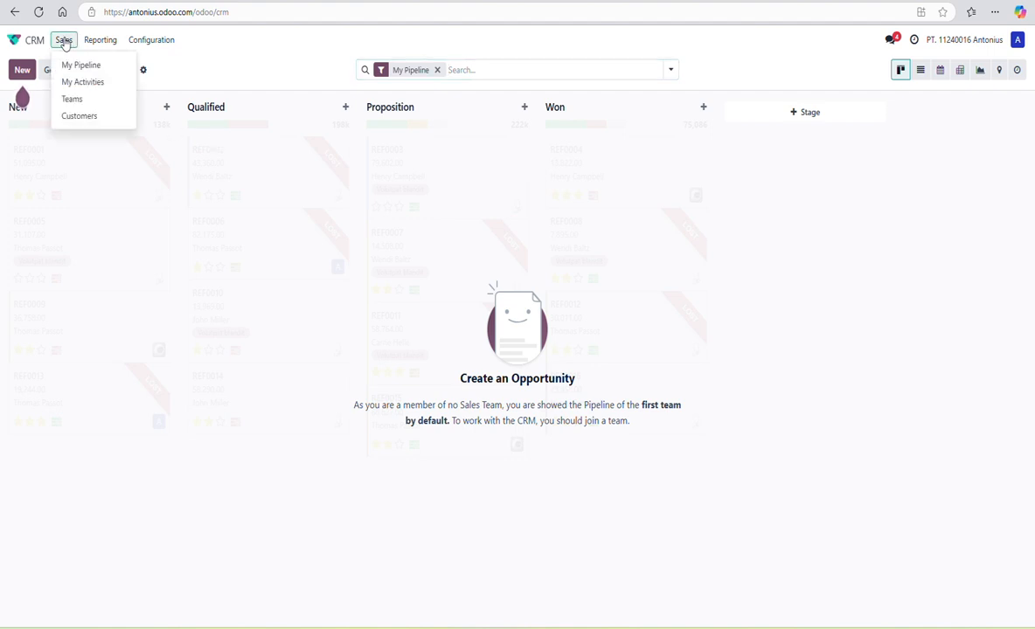
left_click(79, 119)
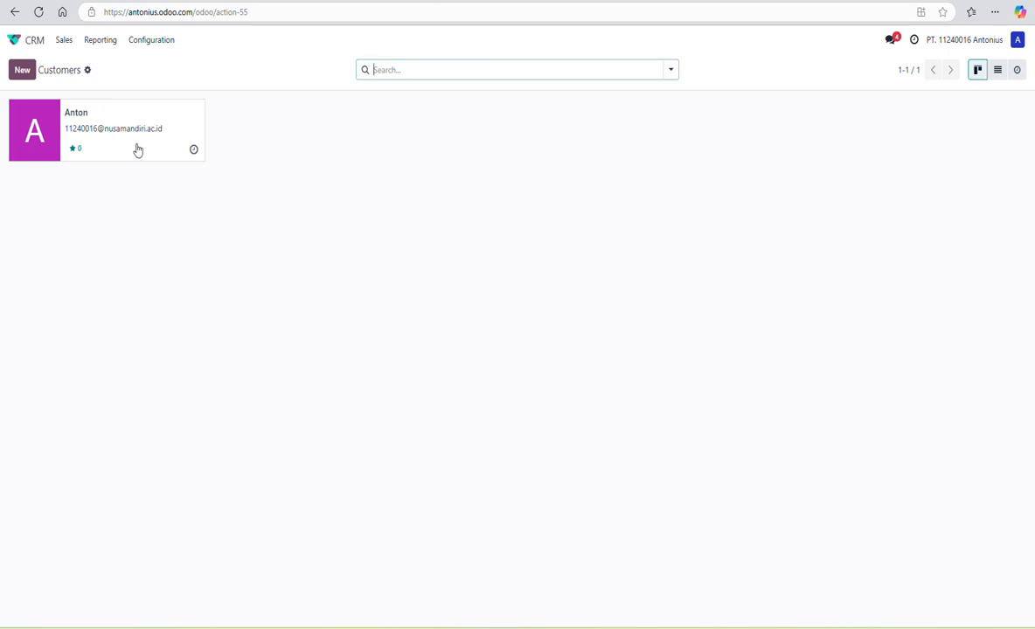
- Try deleting the existing customer, dismiss the linked-active-user warning, and return to Customers
left_click(111, 114)
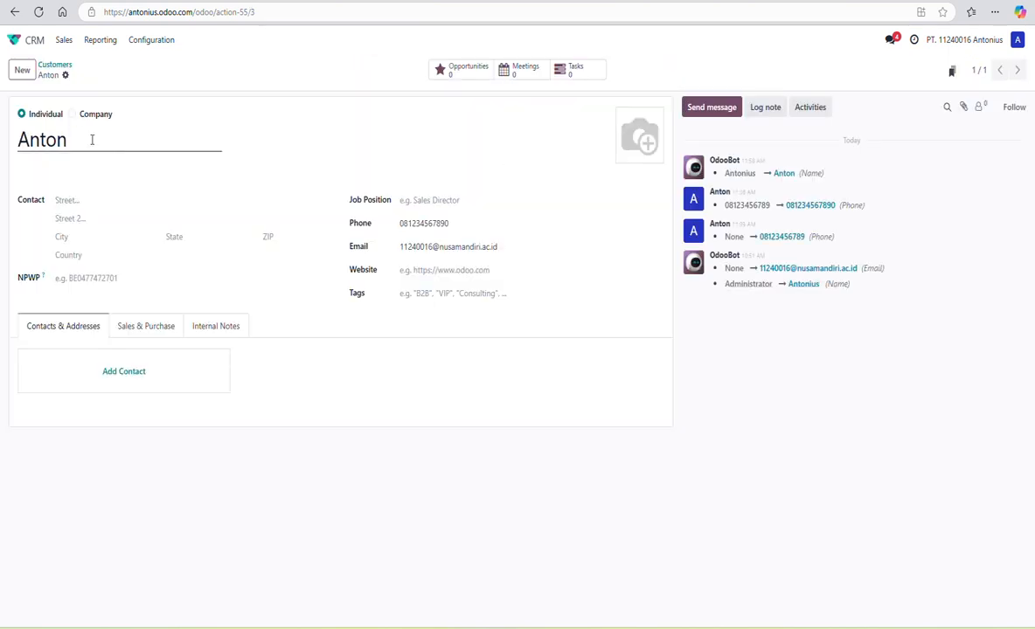
left_click(64, 76)
left_click(96, 131)
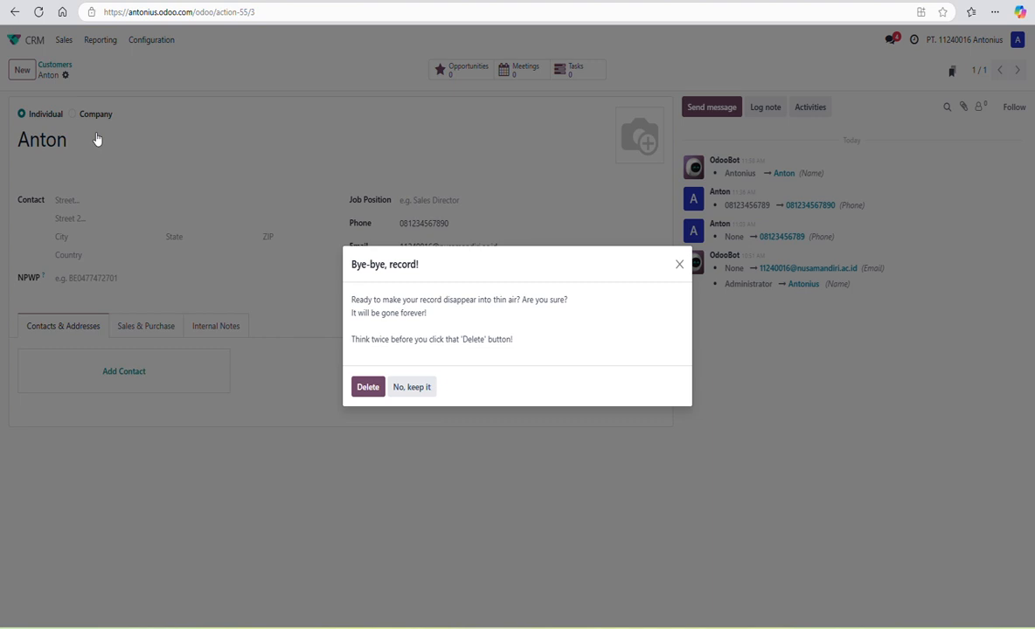
left_click(361, 386)
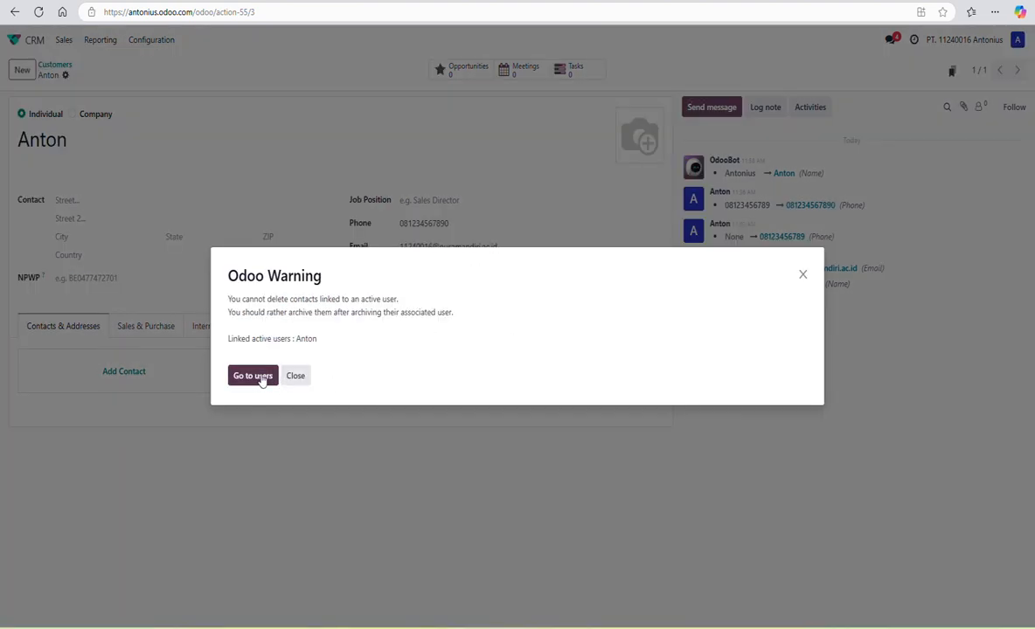
left_click(297, 376)
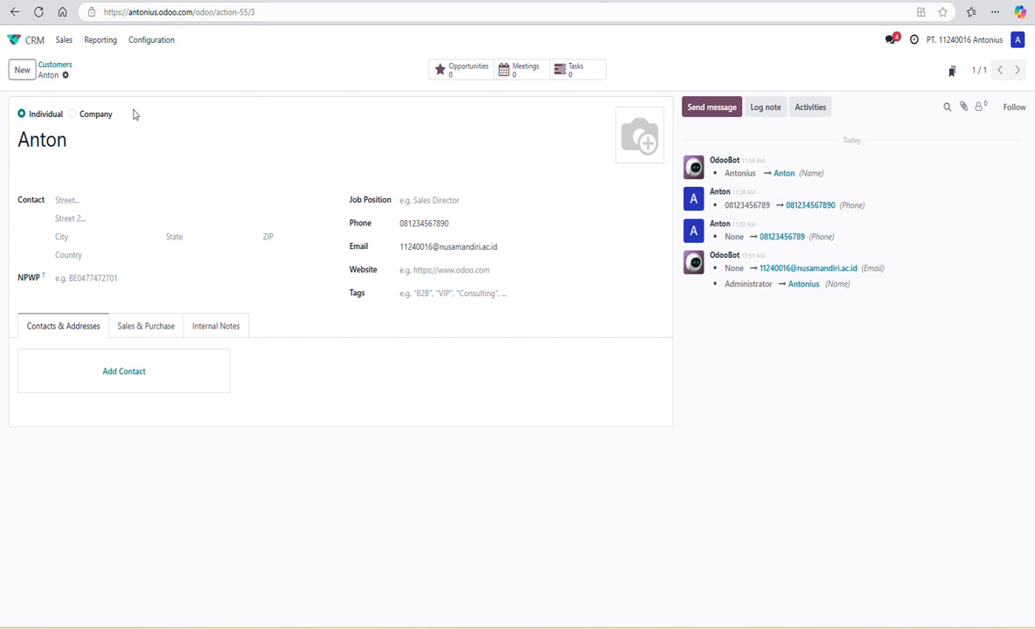
left_click(52, 67)
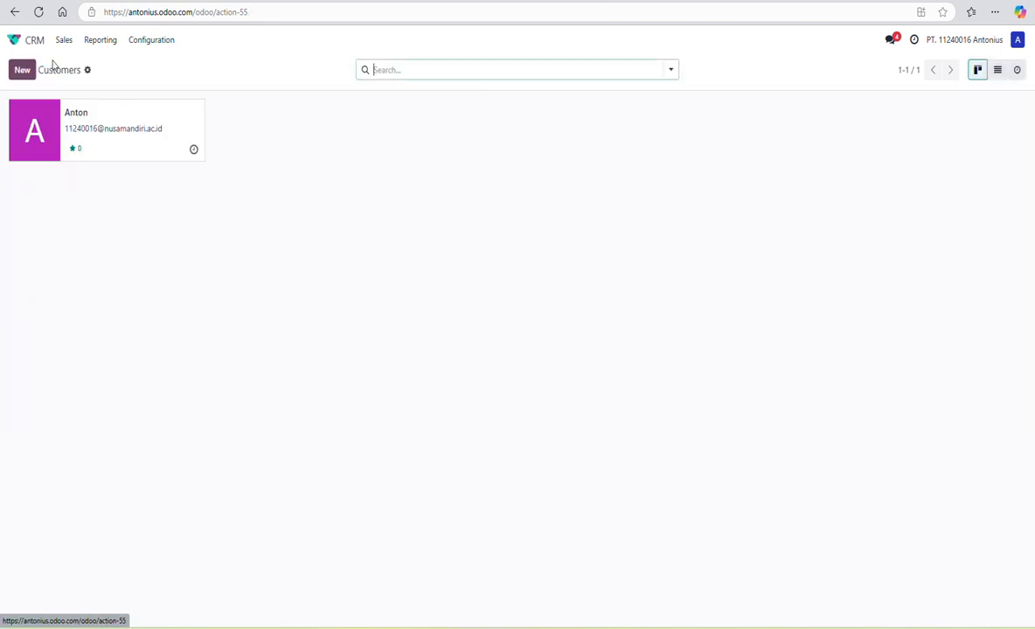
- Start a new company customer named 'PT. ABC Goods'
left_click(21, 72)
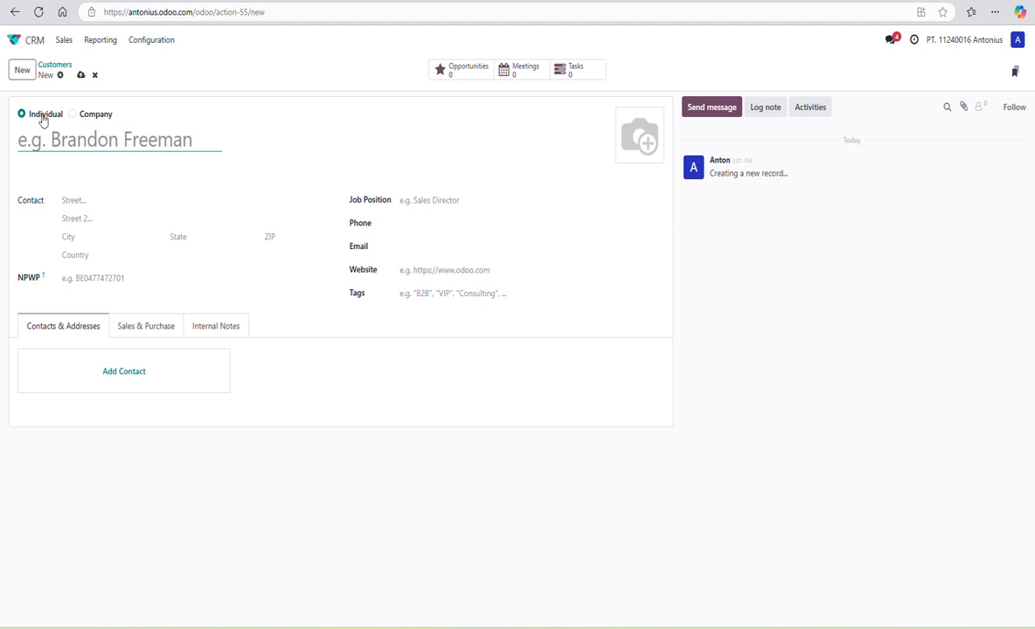
left_click(96, 116)
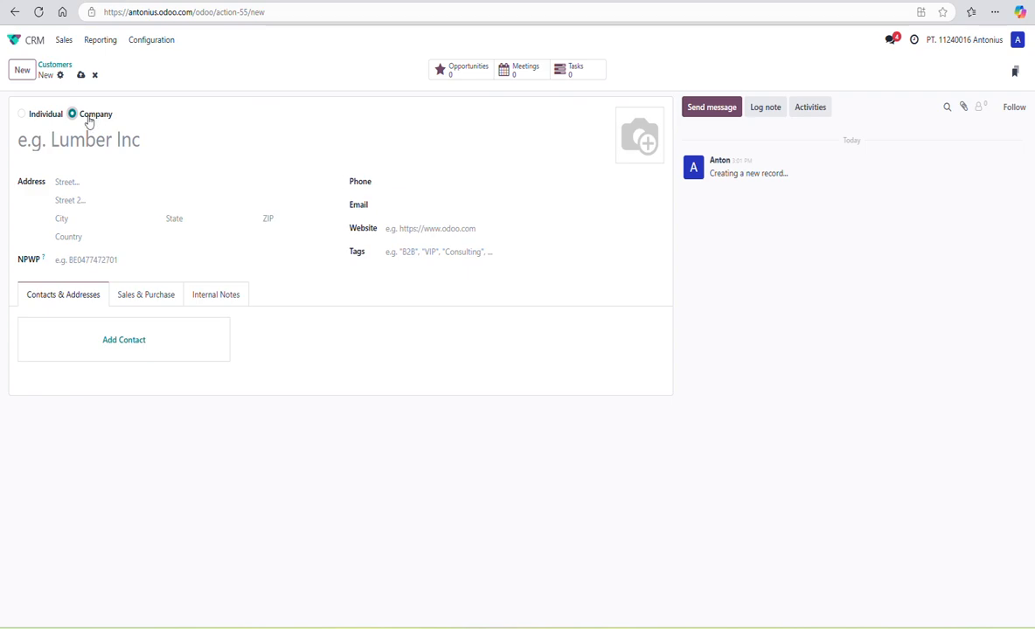
left_click(39, 122)
left_click(93, 120)
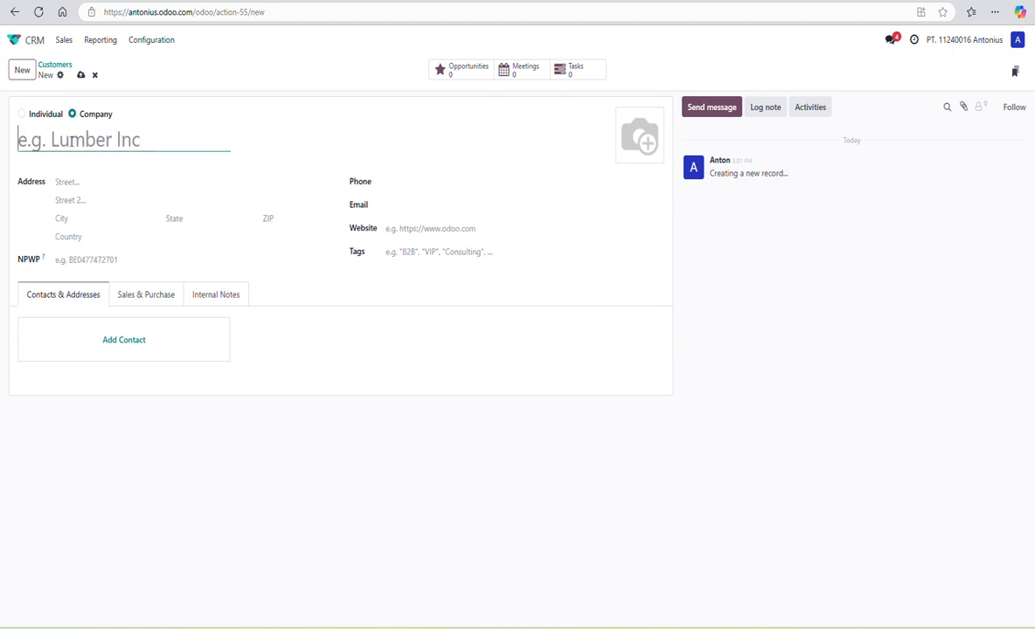
type("PT. ABC good")
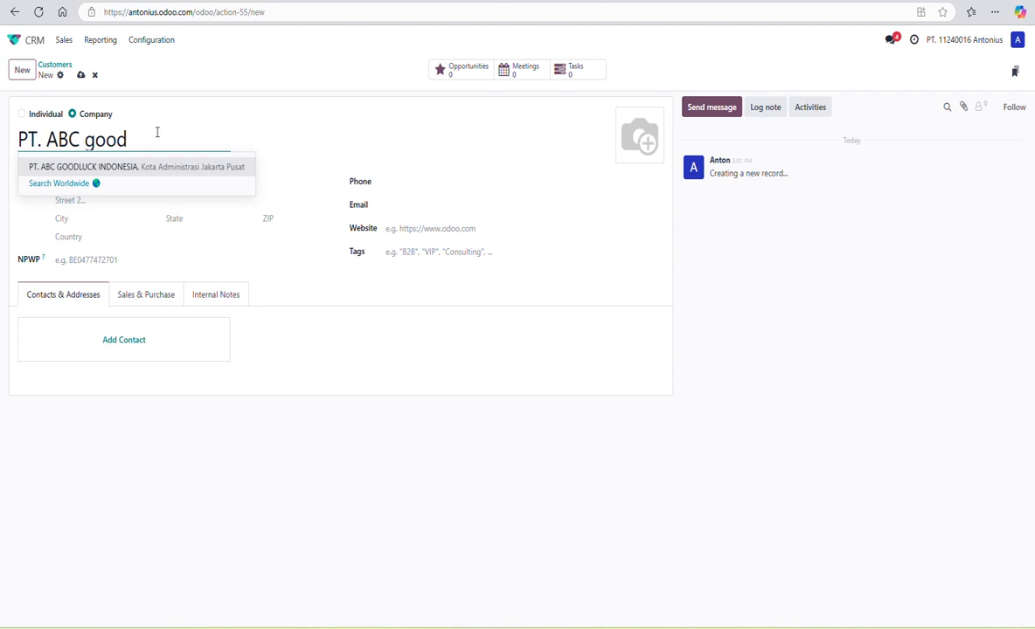
left_click(98, 138)
key("BackSpace")
type("G")
key("End")
type("s")
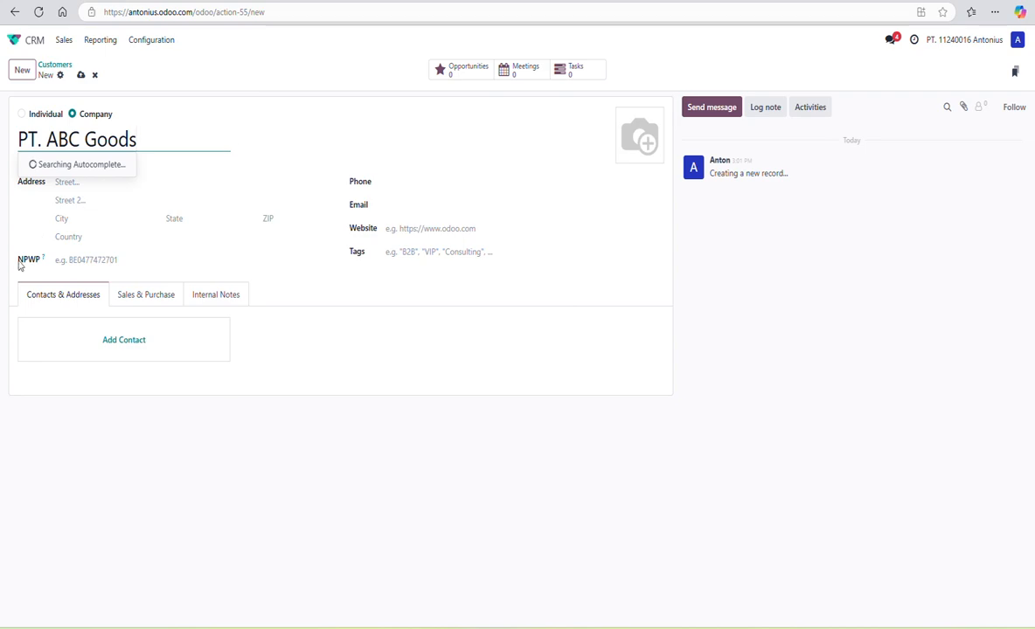
left_click(21, 219)
- Set its address to Jl. Lintas X, Jakarta, Indonesia and enter its NPWP tax number
left_click(87, 183)
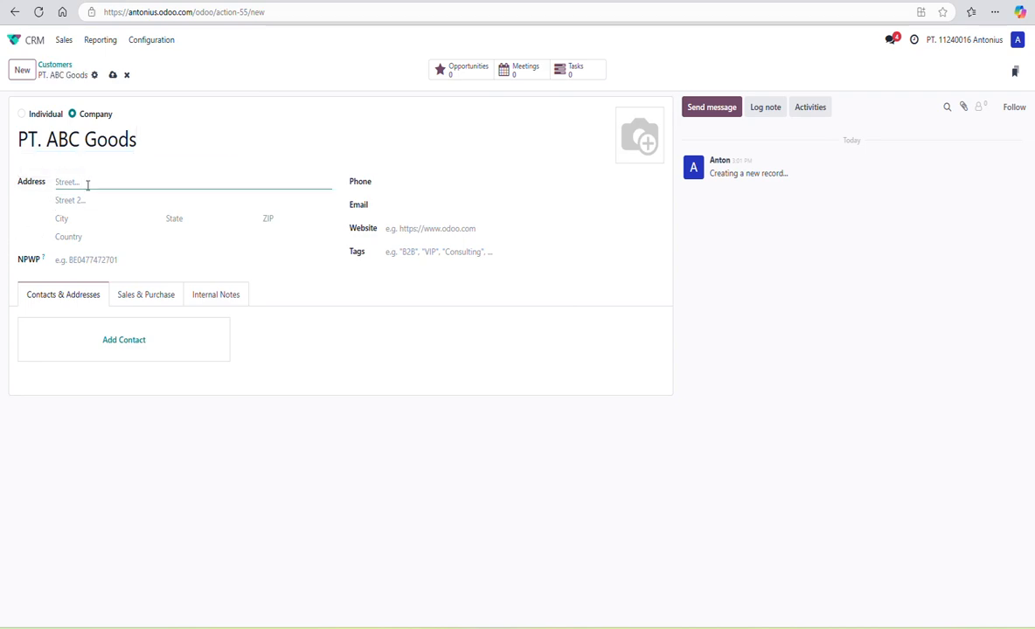
type("Jl.")
type("Lintas X")
left_click(73, 219)
type("Jak")
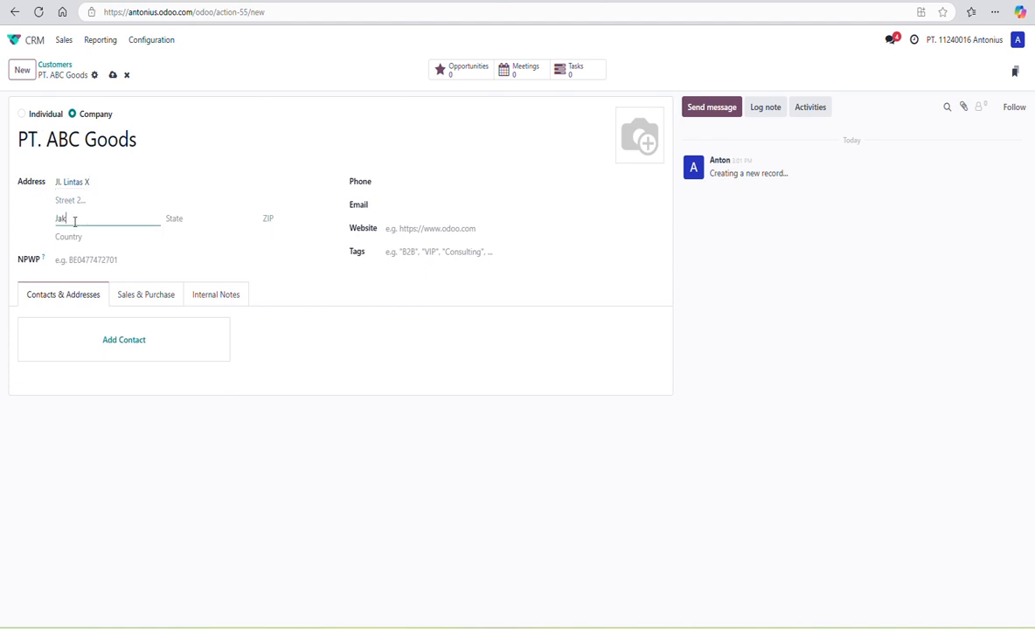
type("arta")
left_click(95, 237)
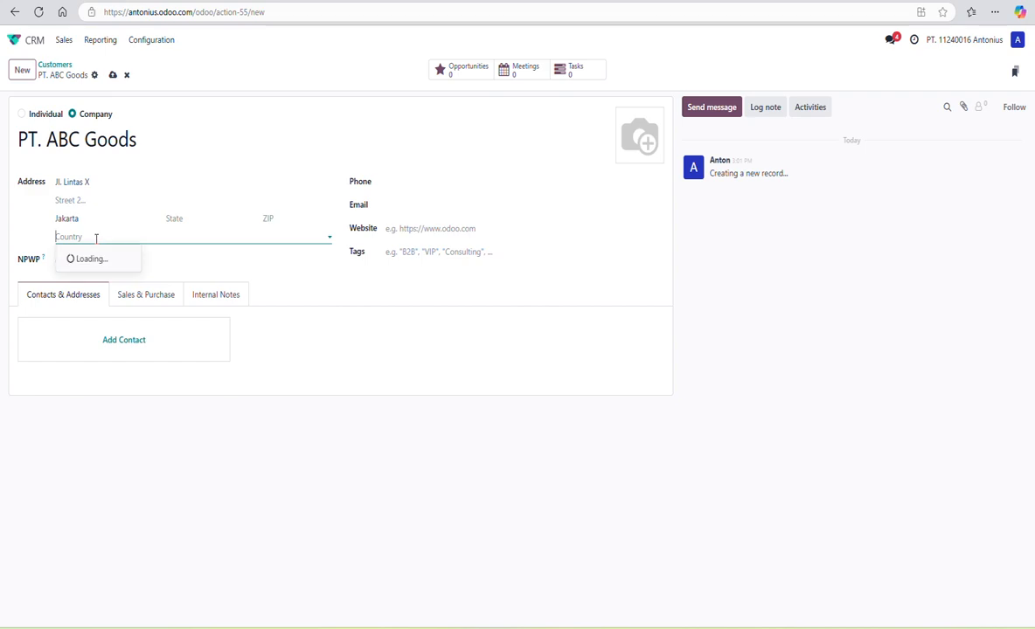
type("ind")
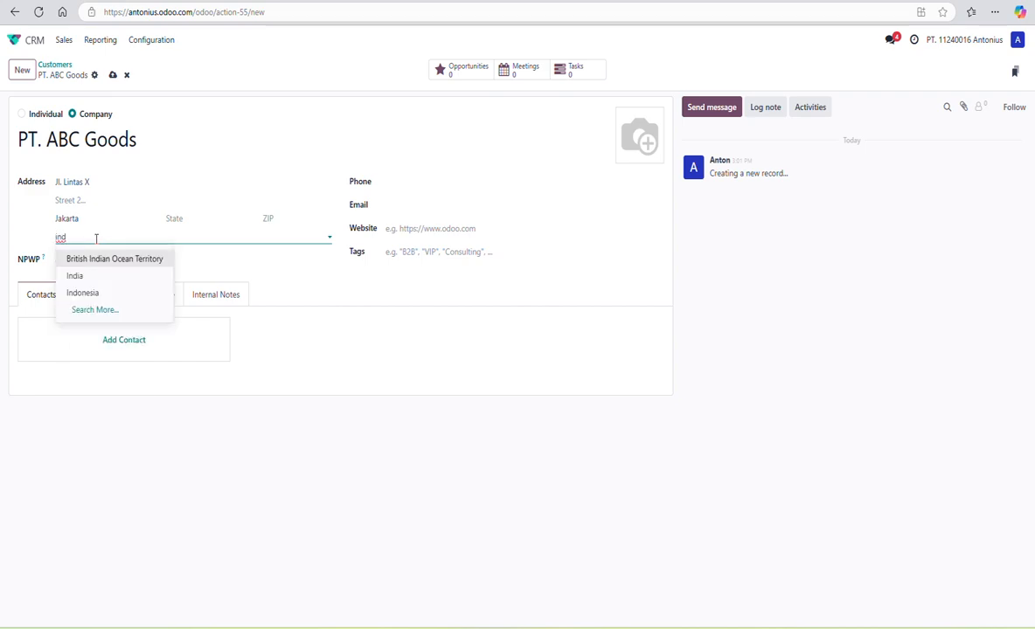
left_click(98, 292)
left_click(107, 261)
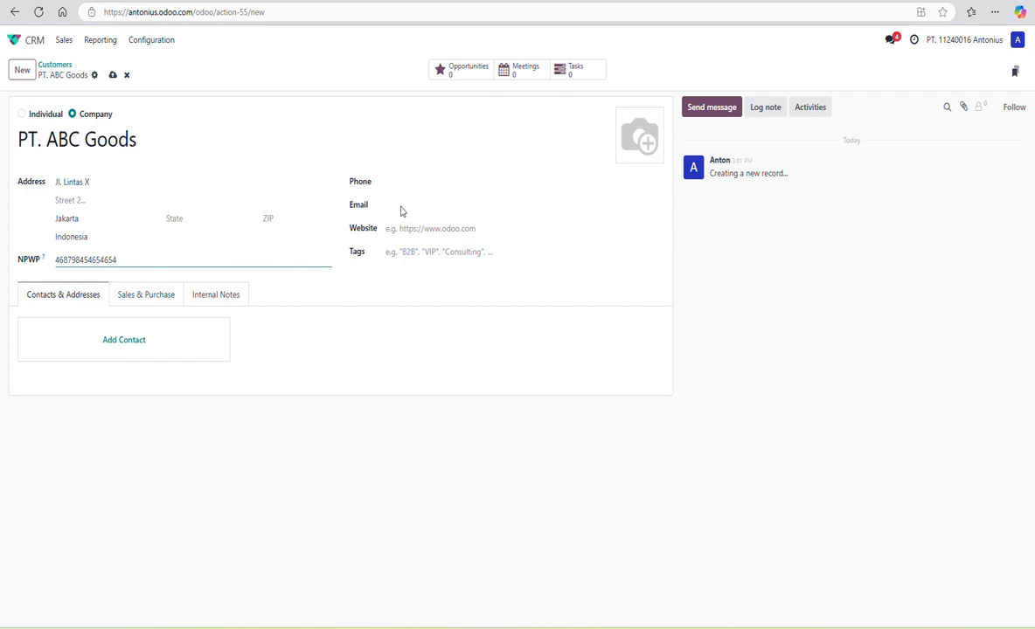
- Enter the company's phone number and e-mail address, then save PT. ABC Goods
left_click(431, 179)
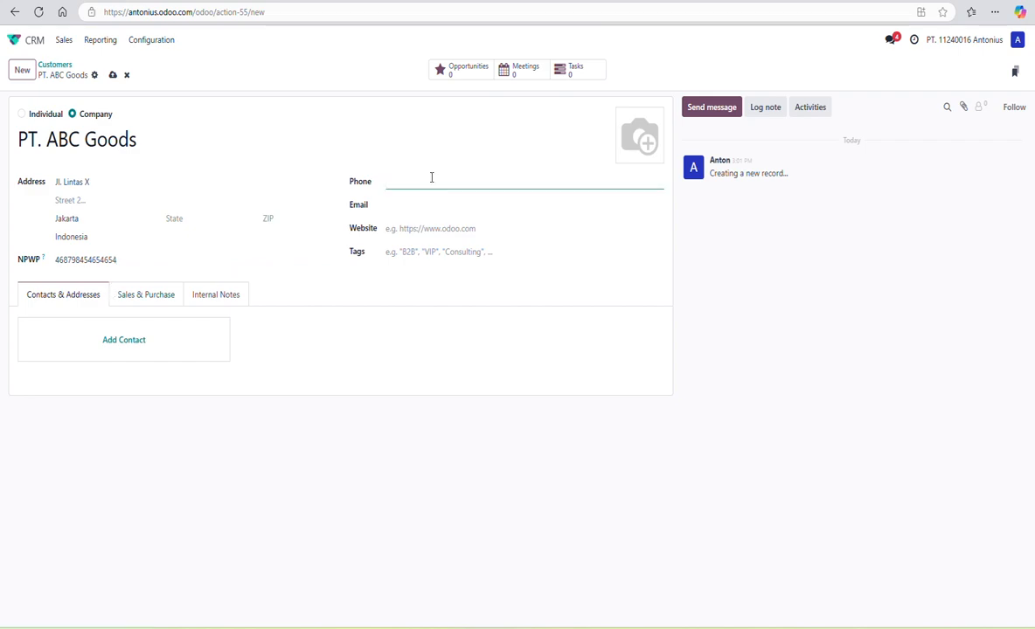
left_click(418, 206)
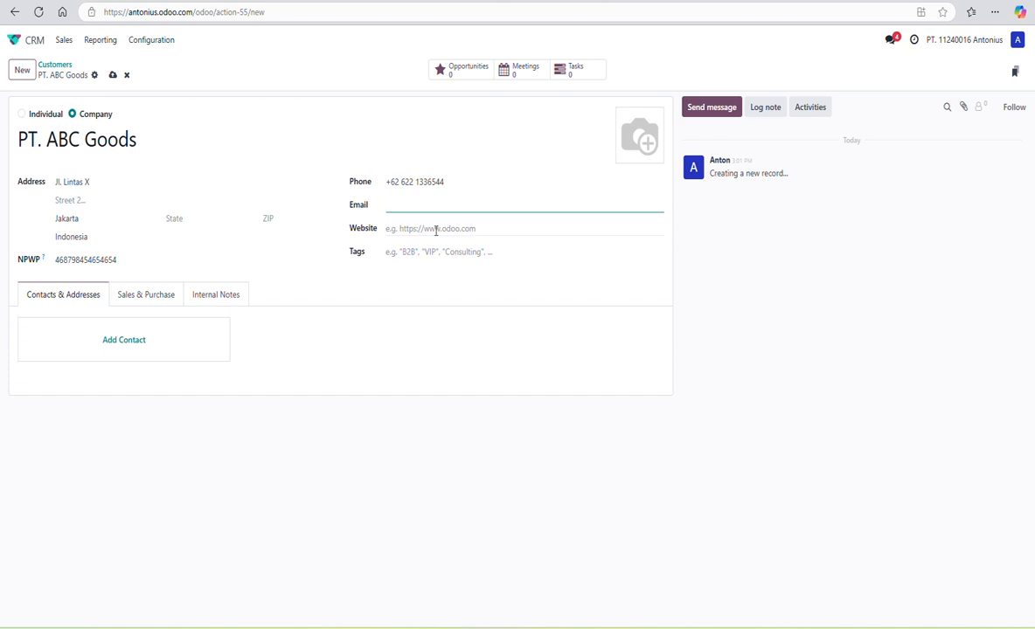
left_click(436, 230)
left_click(328, 310)
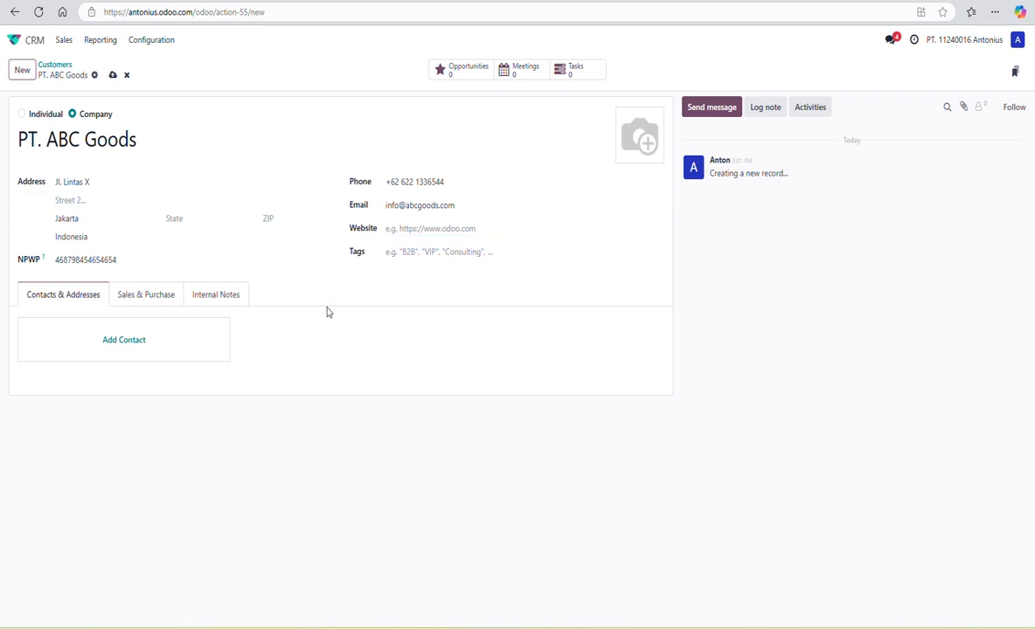
left_click(112, 75)
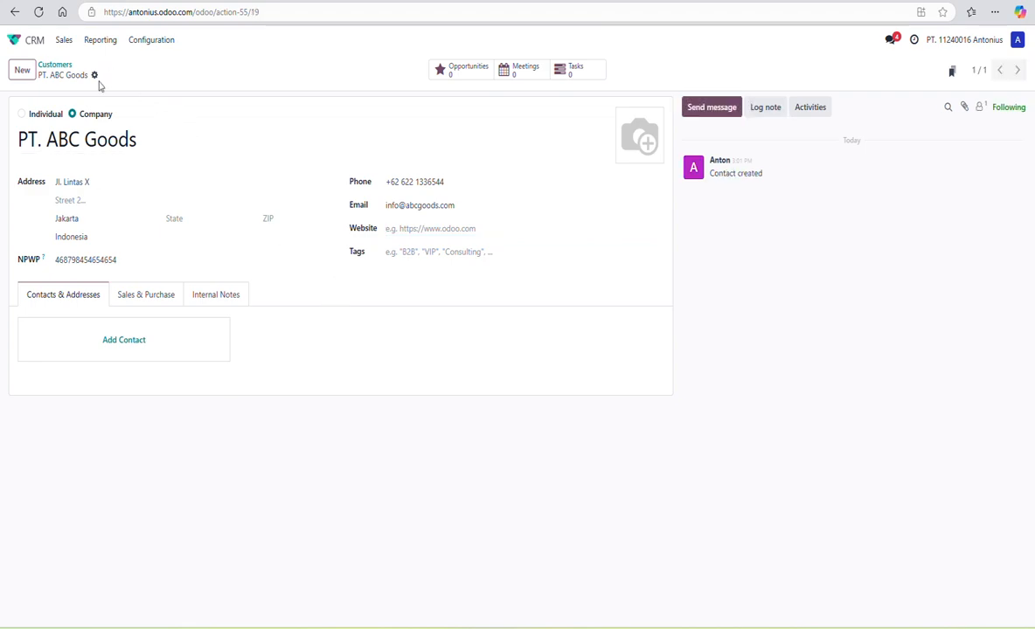
- Start a new company customer named 'PT. Bunga Teratai'
left_click(24, 73)
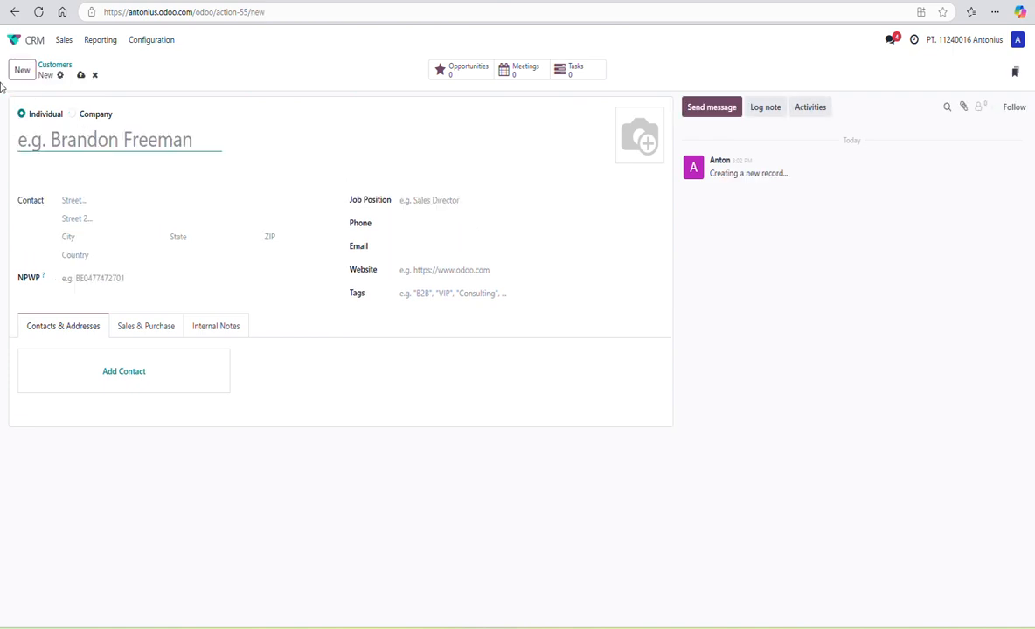
left_click(72, 114)
left_click(80, 142)
type("P")
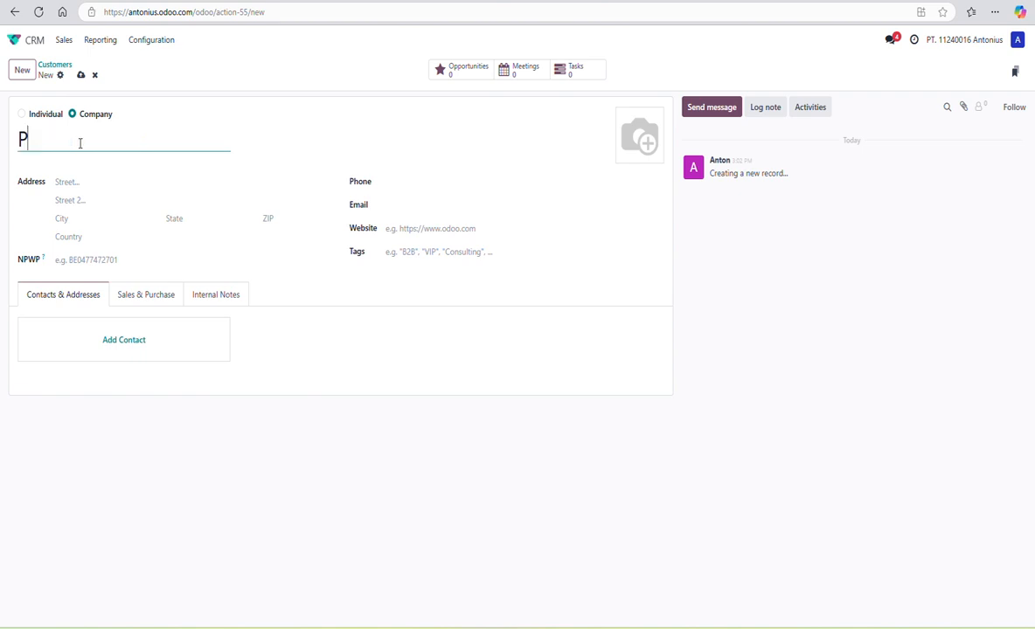
type("T. Bun")
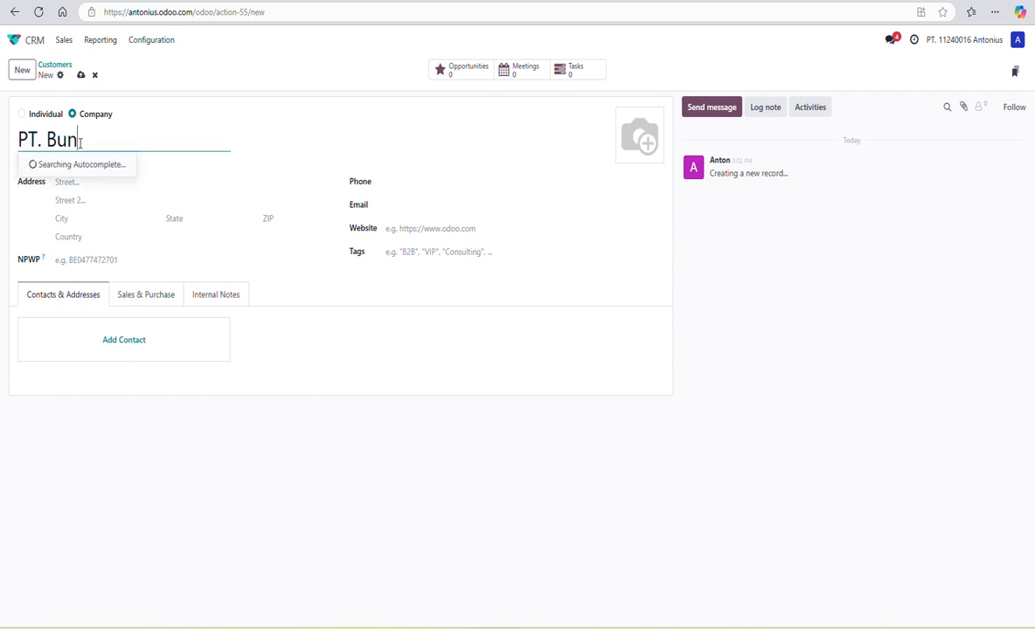
type("ga Teratai")
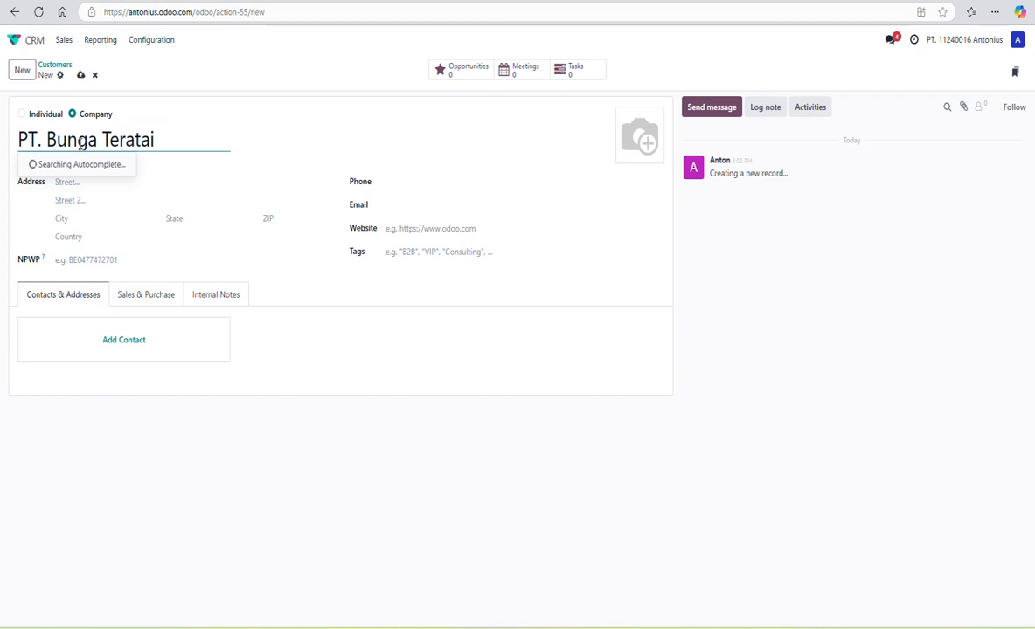
left_click(269, 539)
- Set its address to Jl. Karang Asem, Bogor, Indonesia
left_click(88, 182)
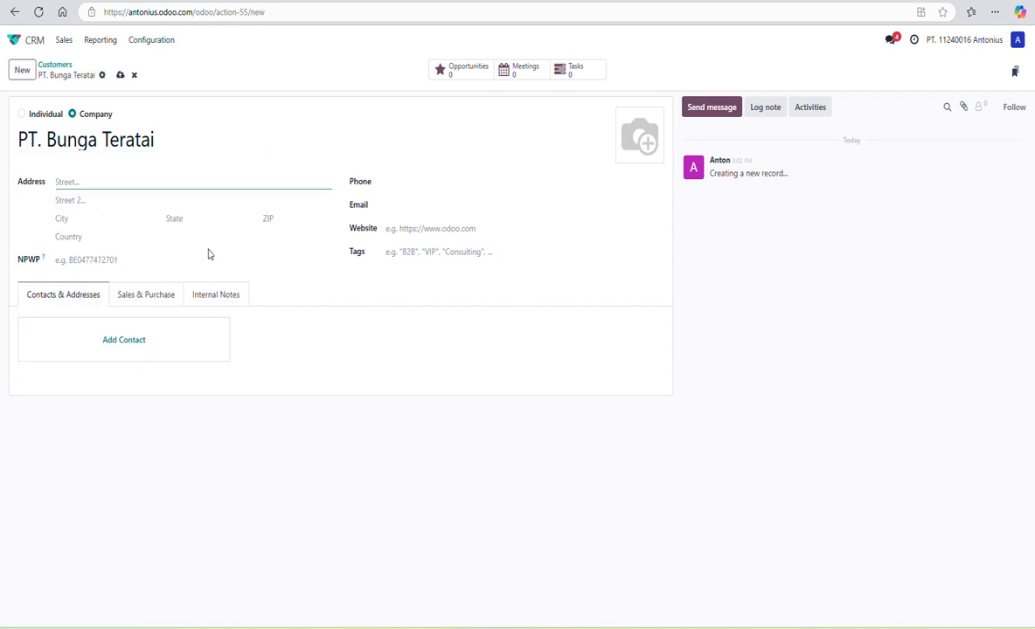
type("Jl")
type("ite")
type("Karang Asem")
left_click(111, 224)
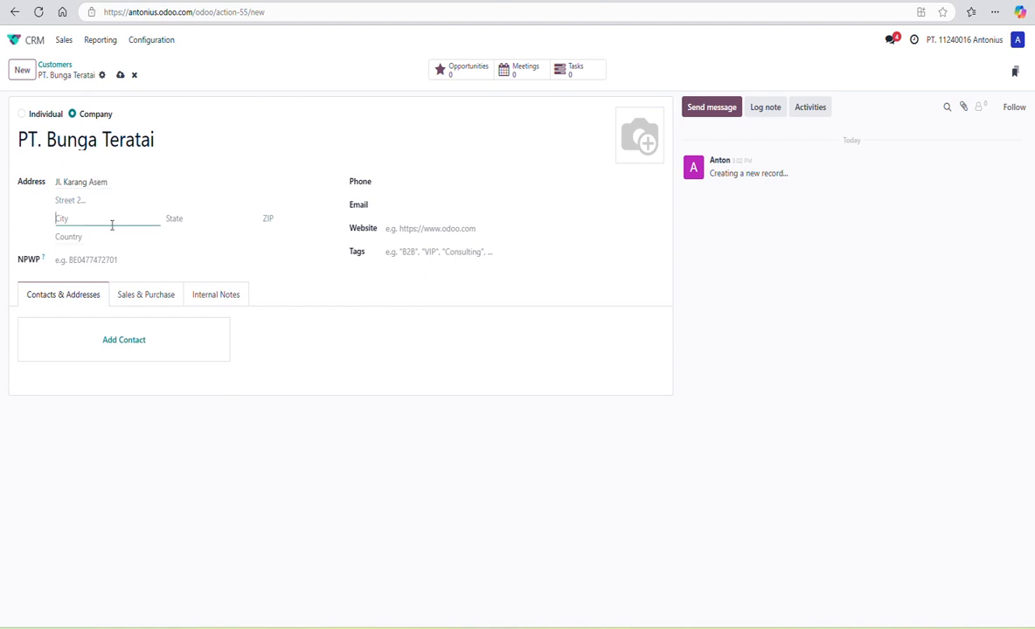
type("Citereup")
left_click(111, 237)
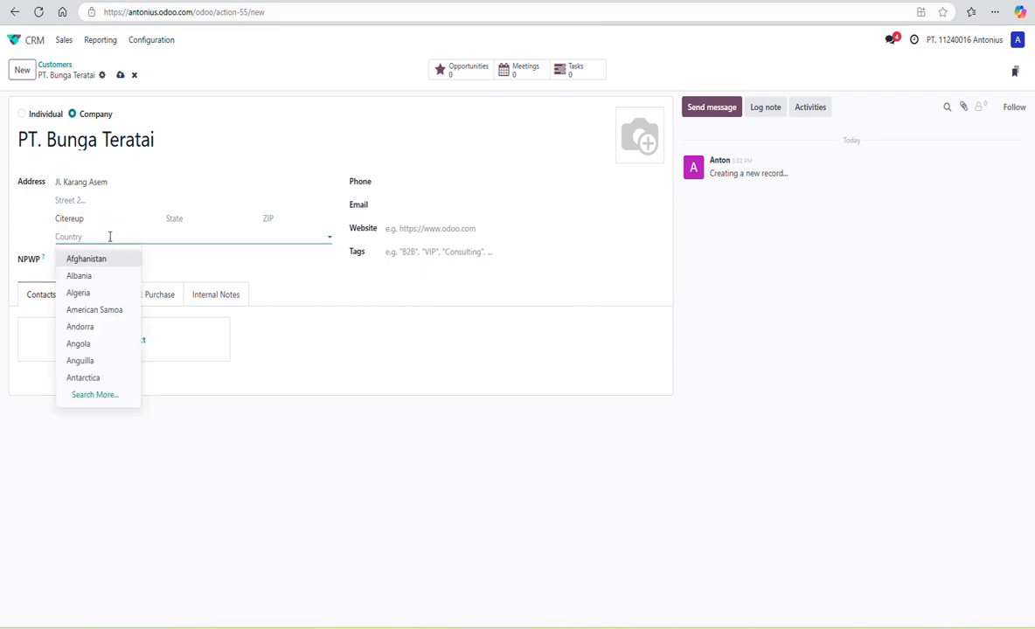
type("Indo")
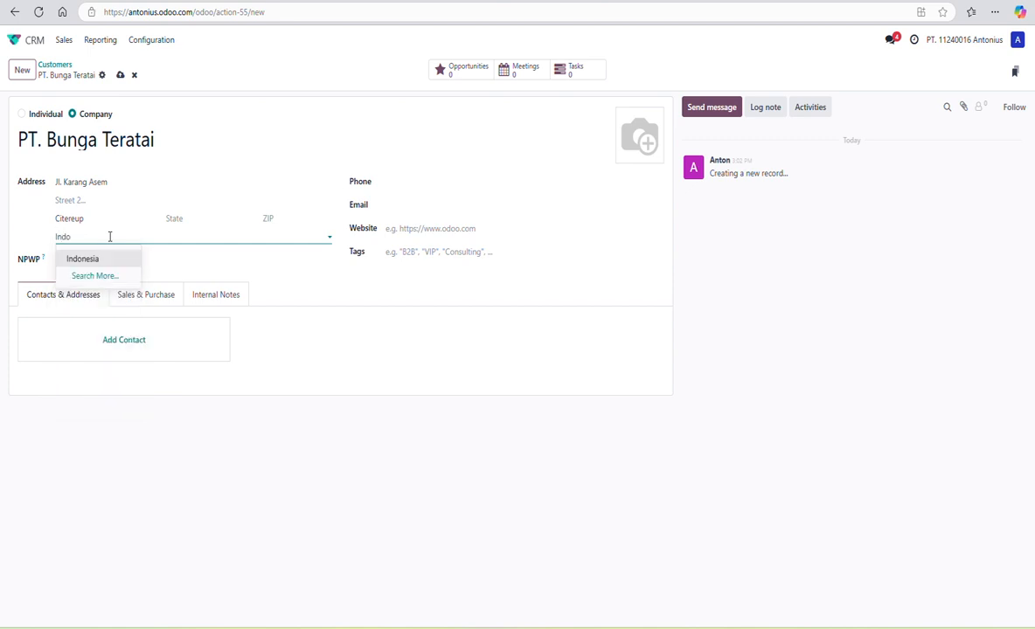
left_click(88, 259)
left_click_drag(88, 218, 2, 208)
type("Bogor")
left_click(86, 197)
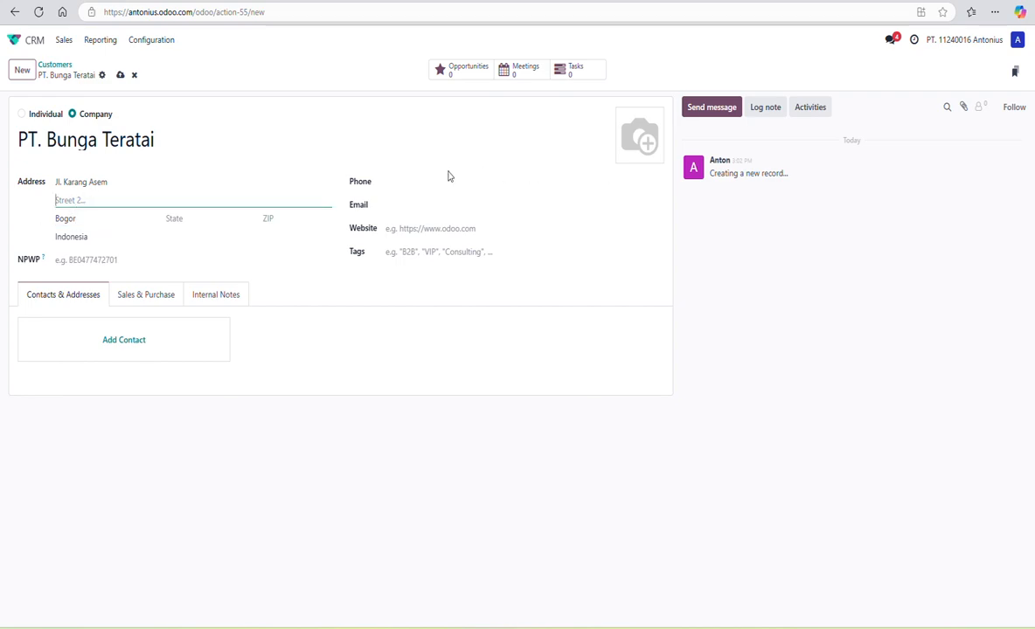
left_click(392, 180)
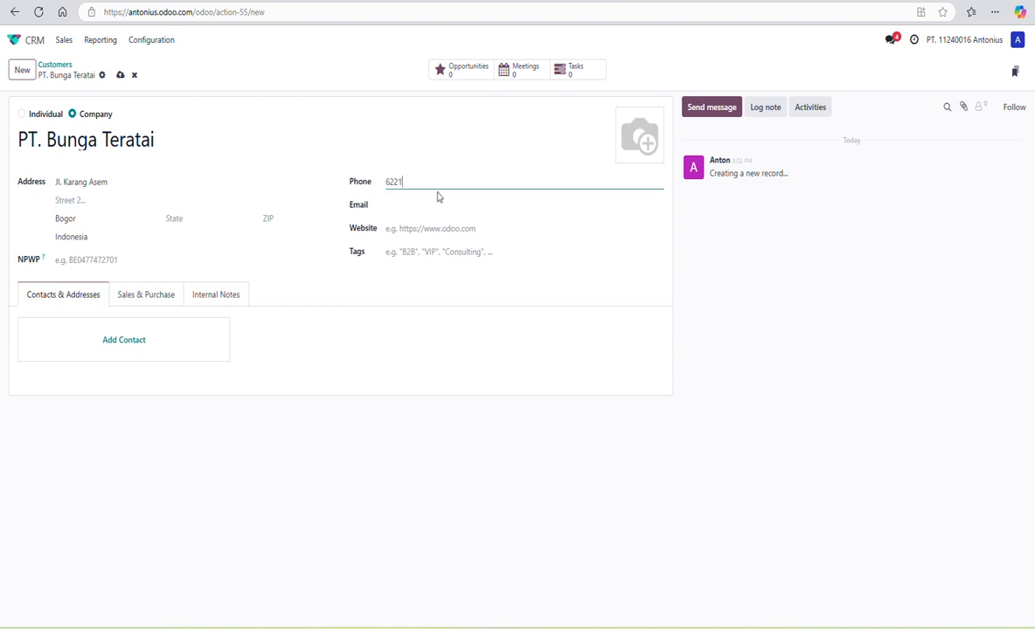
left_click(416, 200)
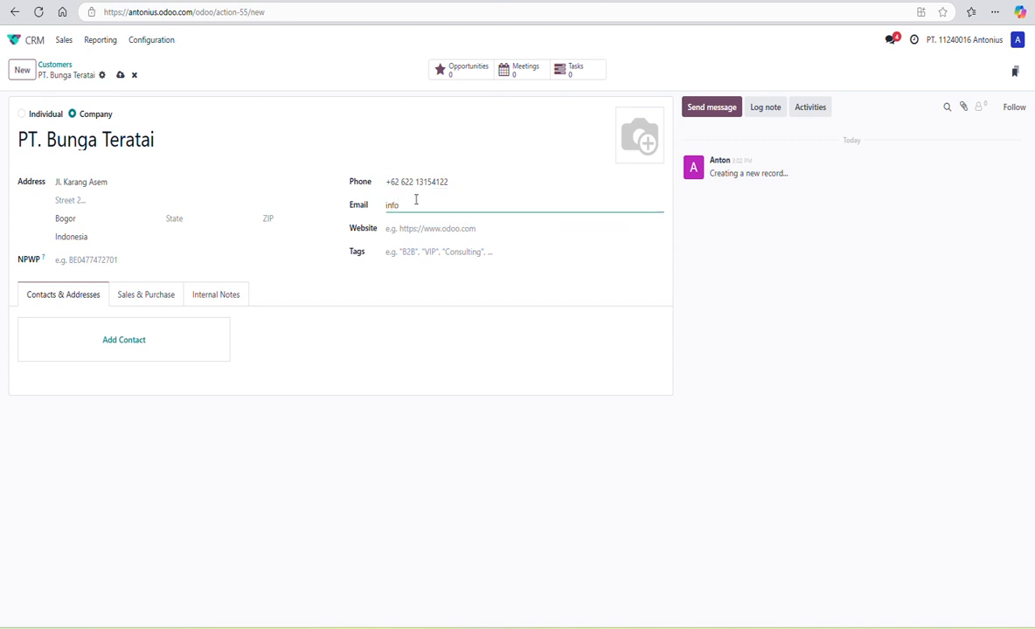
left_click(372, 349)
left_click(120, 75)
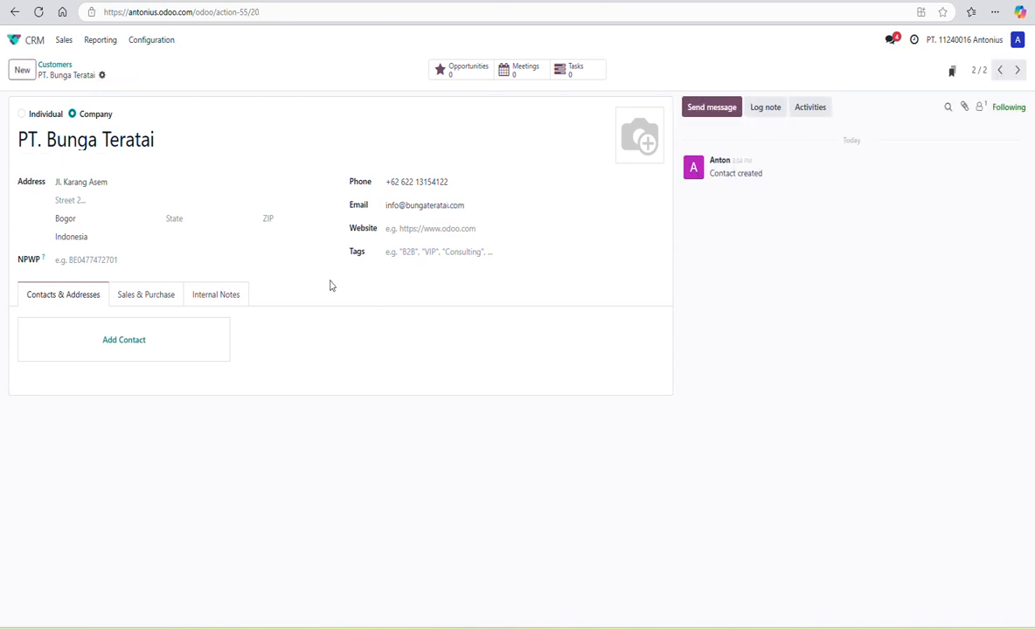
- Go back to Customers and open a blank new customer form
left_click(52, 64)
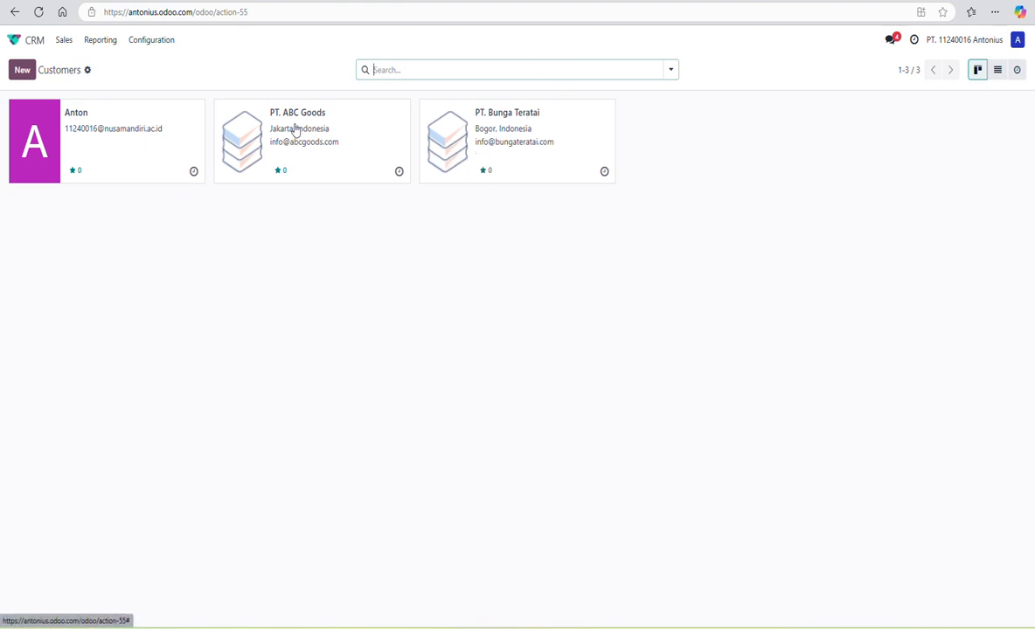
left_click(20, 72)
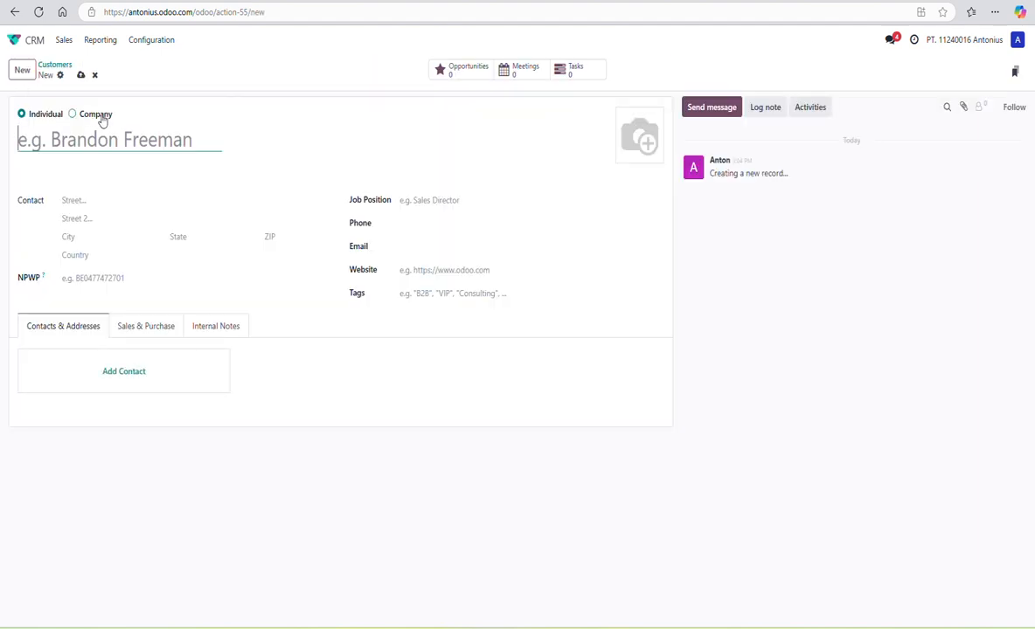
- Leave the blank form and open Sales > My Pipeline
left_click(461, 4)
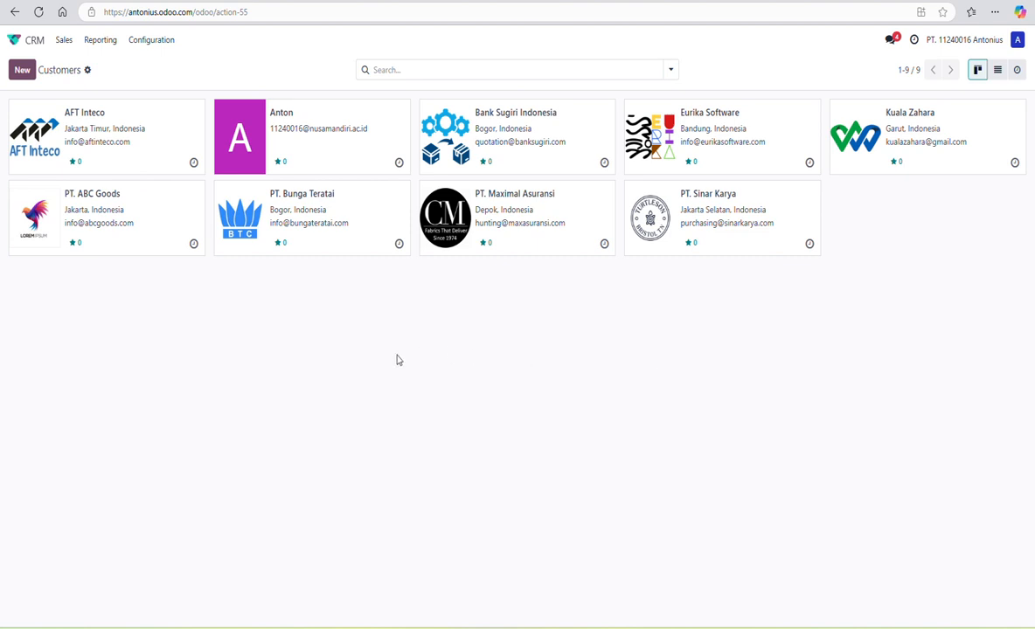
left_click(65, 40)
left_click(70, 63)
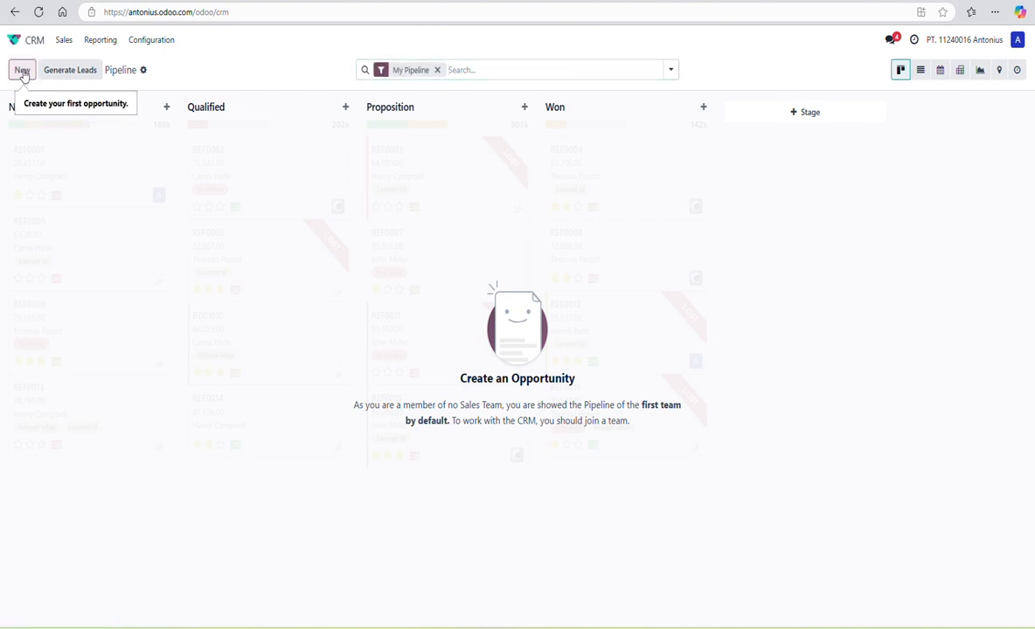
left_click(23, 71)
left_click(73, 177)
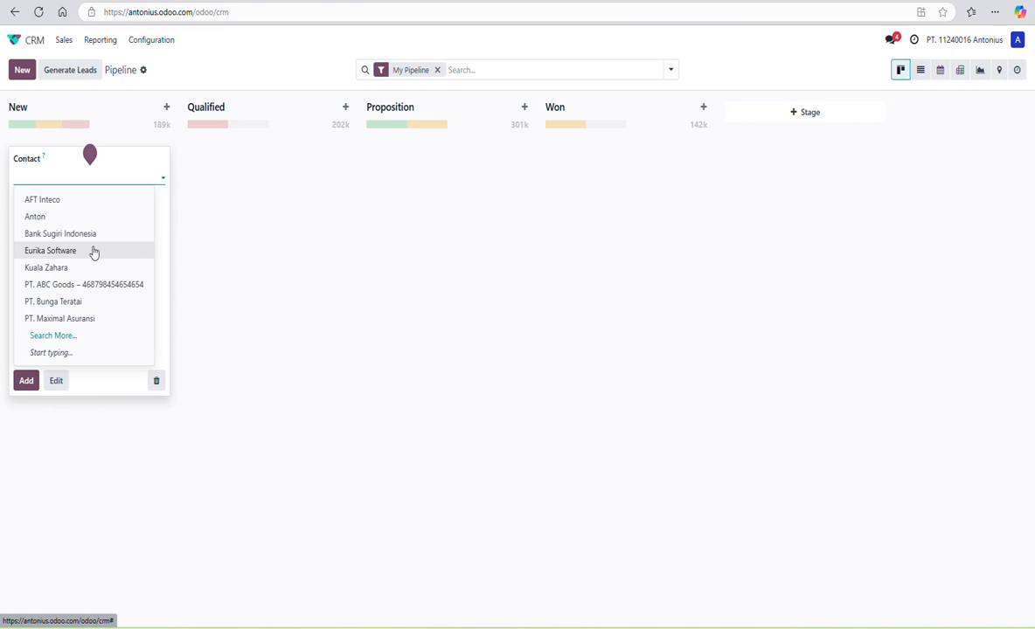
left_click(77, 273)
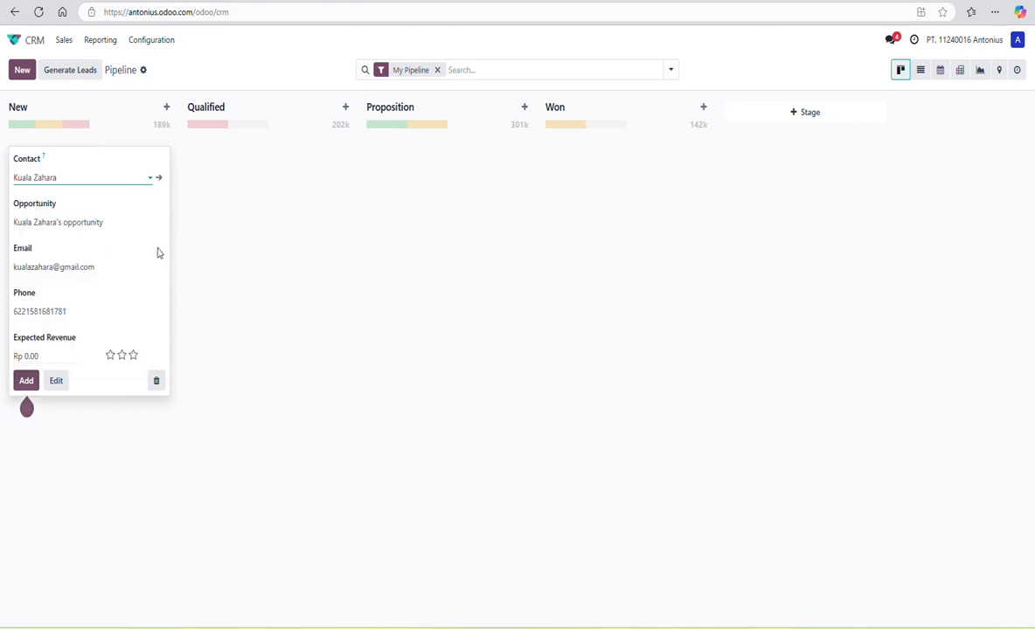
left_click_drag(130, 222, 15, 221)
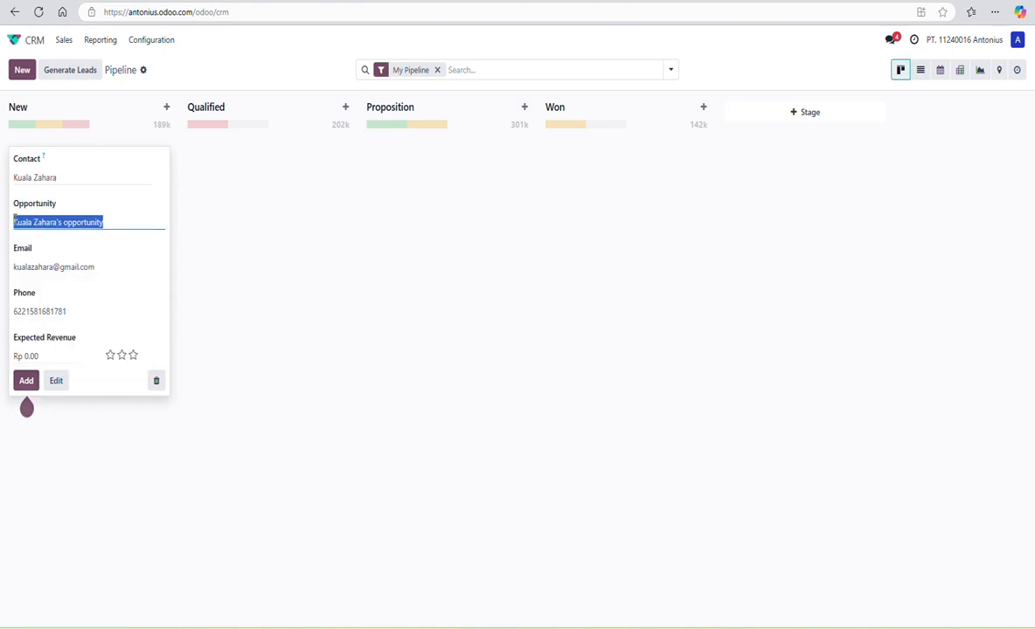
type("Penawaran Aplikasi POS")
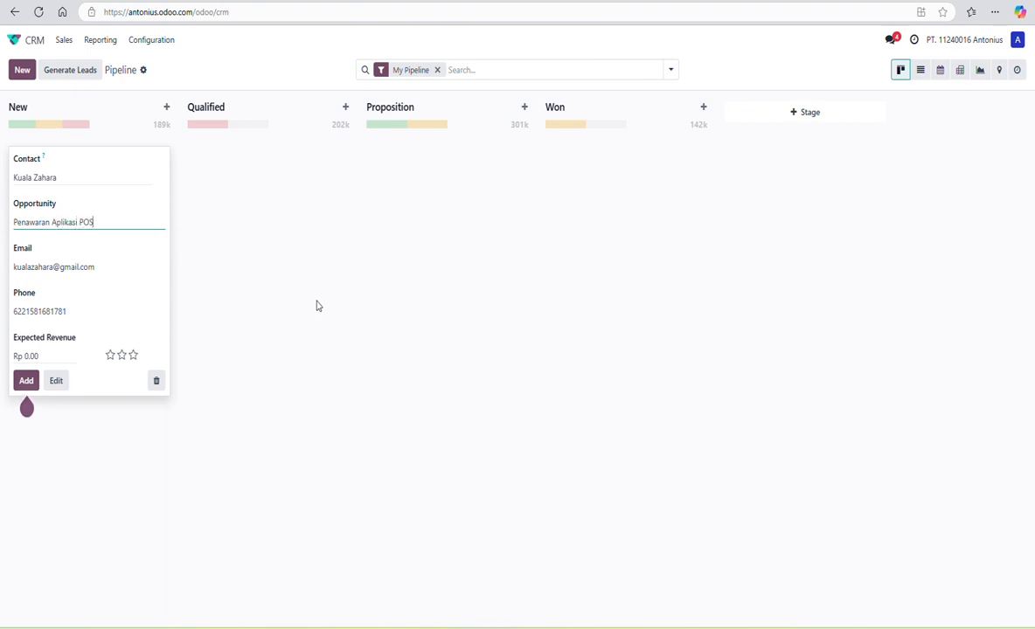
left_click(53, 354)
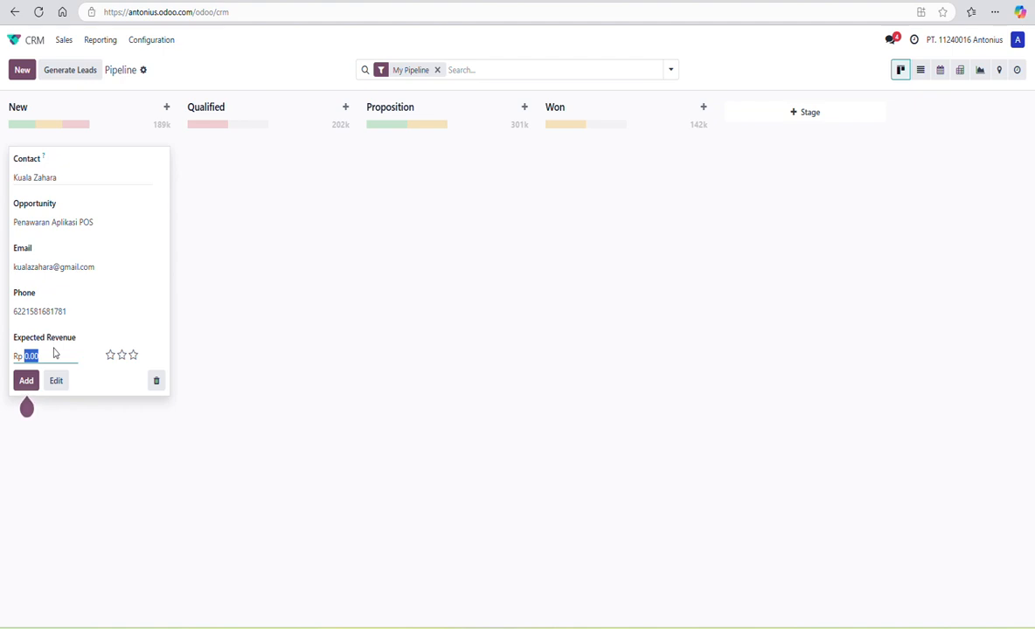
type("10,000,000")
left_click(27, 381)
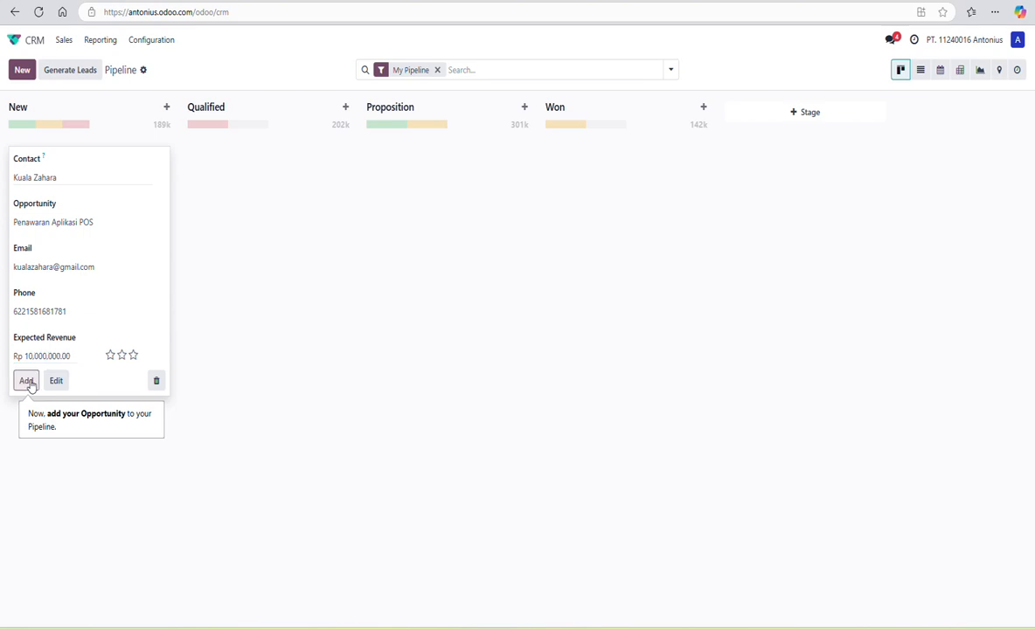
left_click(363, 326)
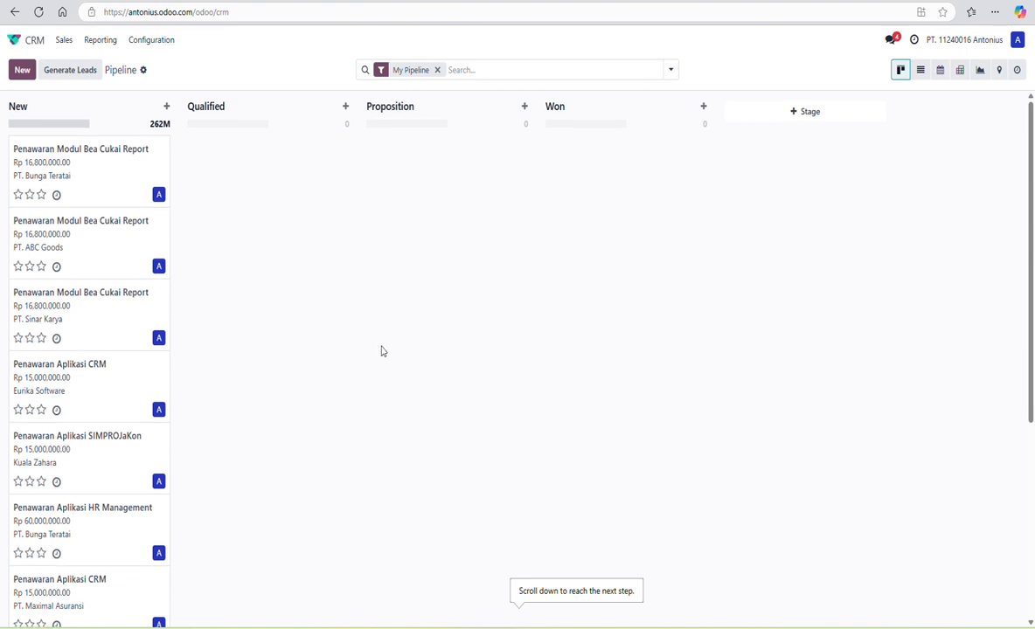
- Scroll through the New column to review its opportunities totalling 262M
scroll(382, 352, "down", 3)
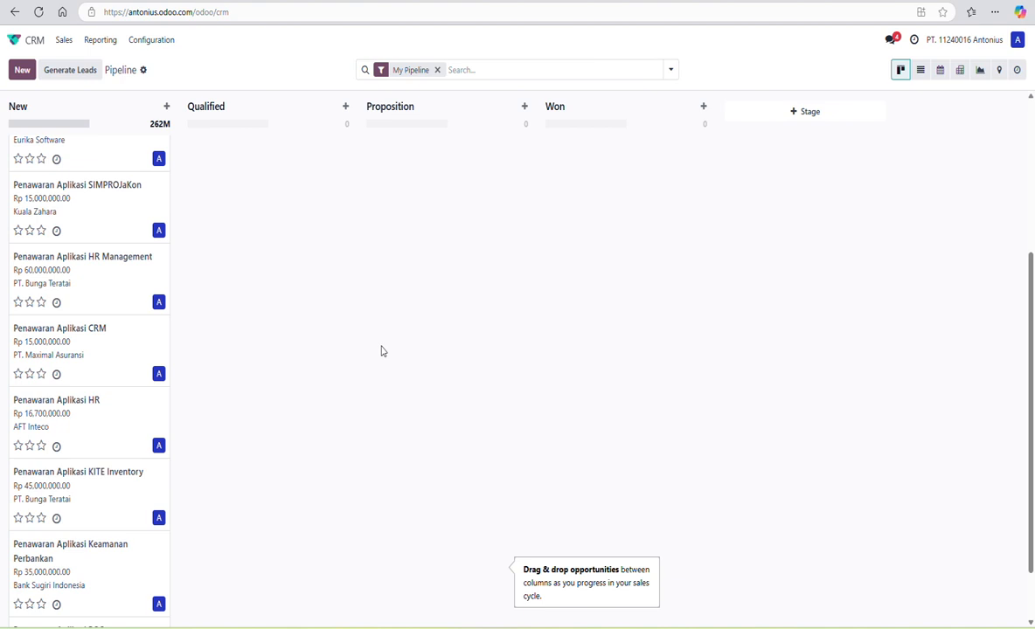
scroll(382, 352, "down", 1)
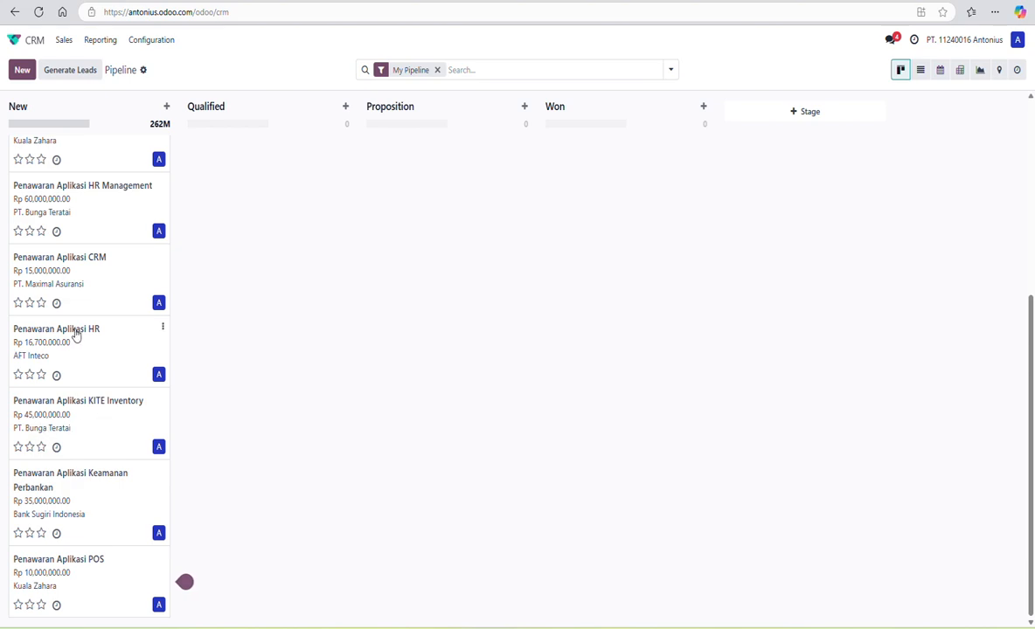
scroll(102, 349, "up", 2)
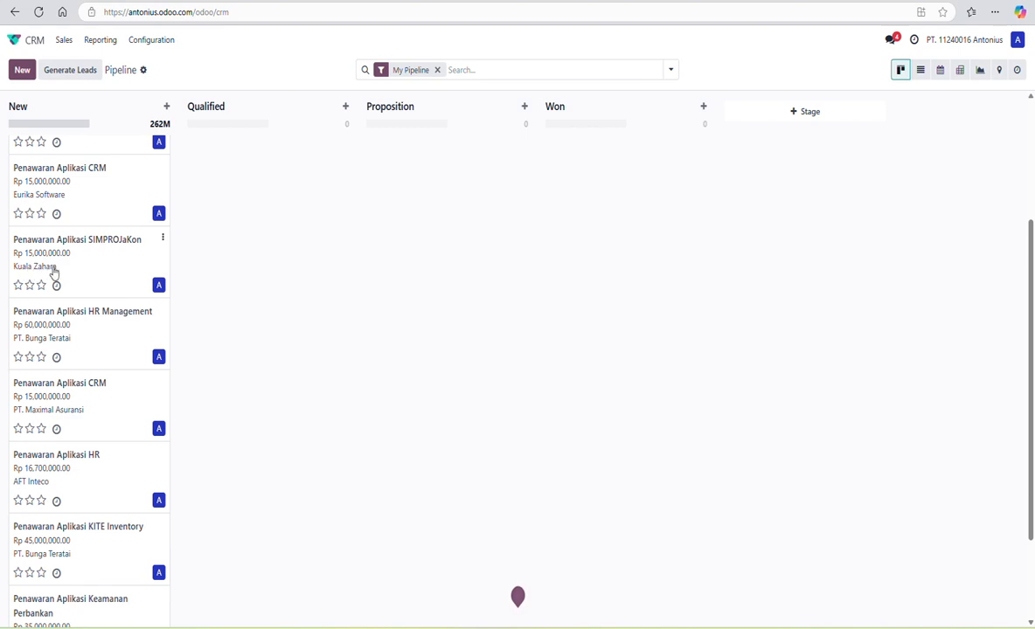
scroll(96, 276, "up", 2)
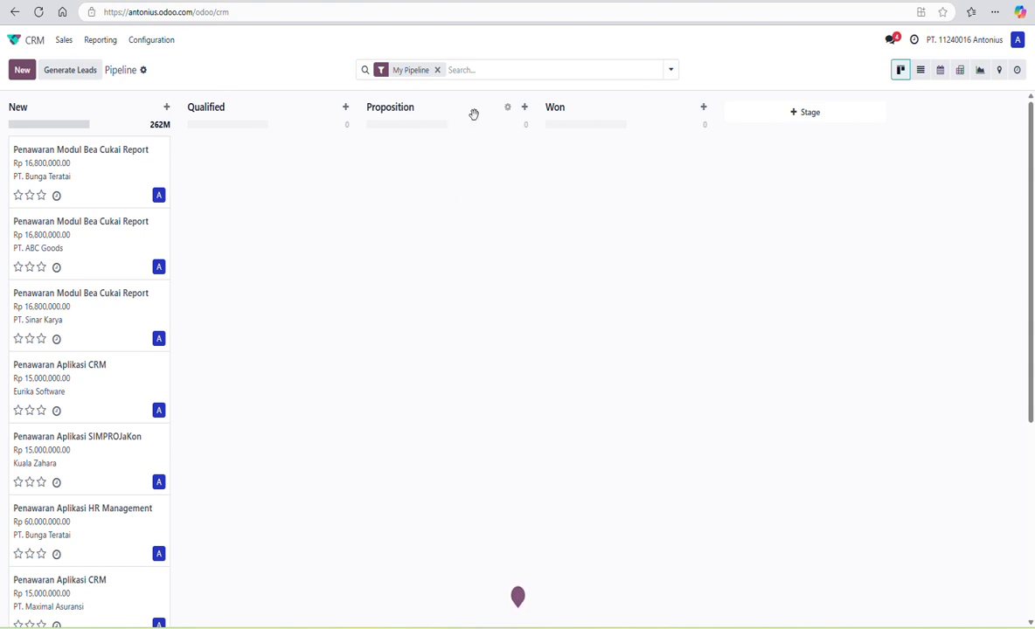
- Rename the Proposition stage to Presentation and save it
left_click(507, 108)
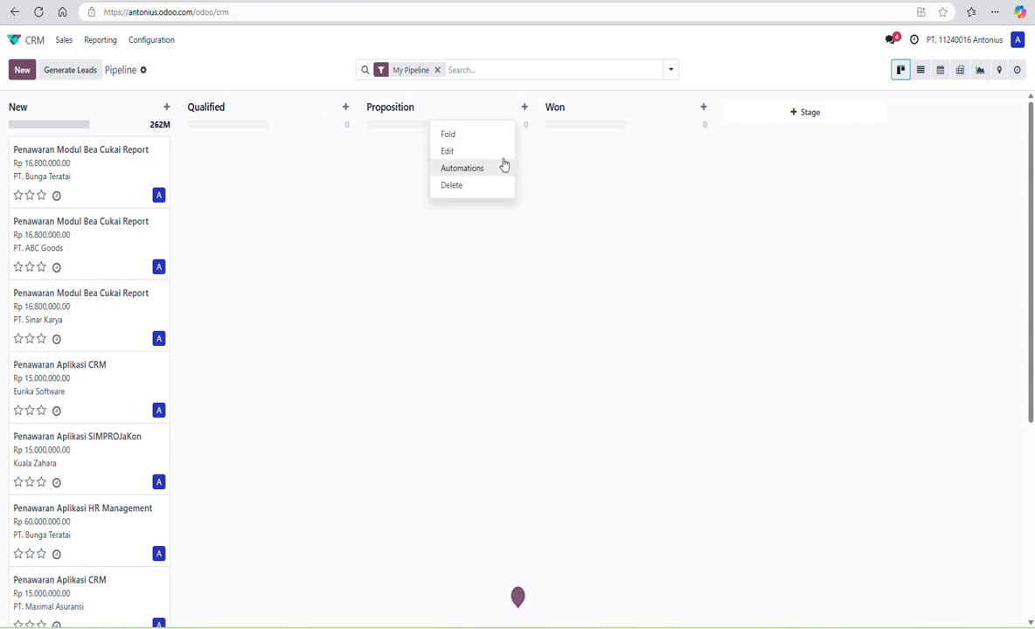
left_click(448, 150)
left_click_drag(280, 274, 604, 276)
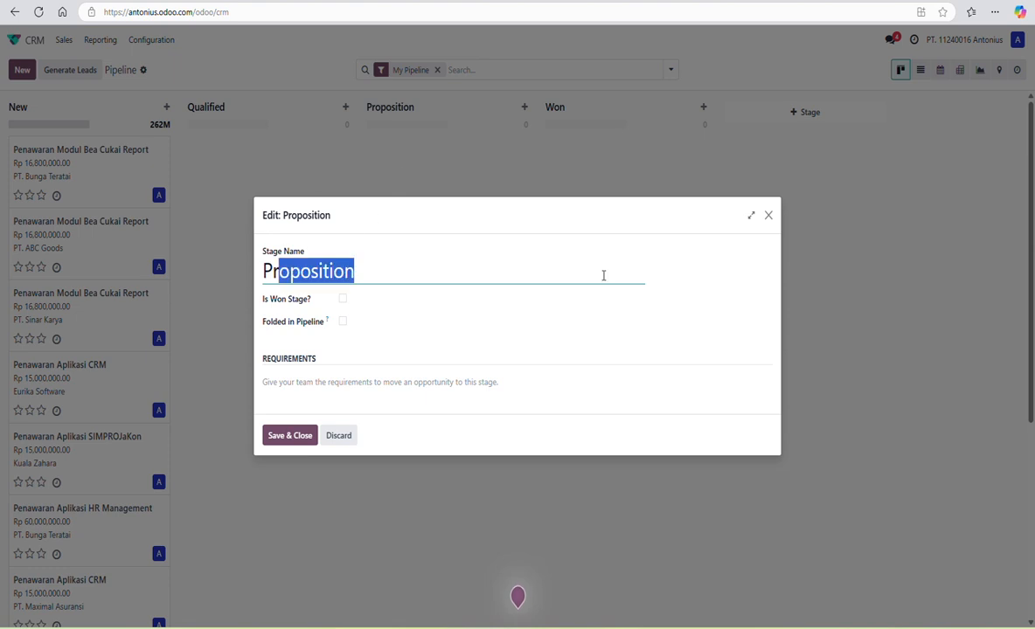
type("esen")
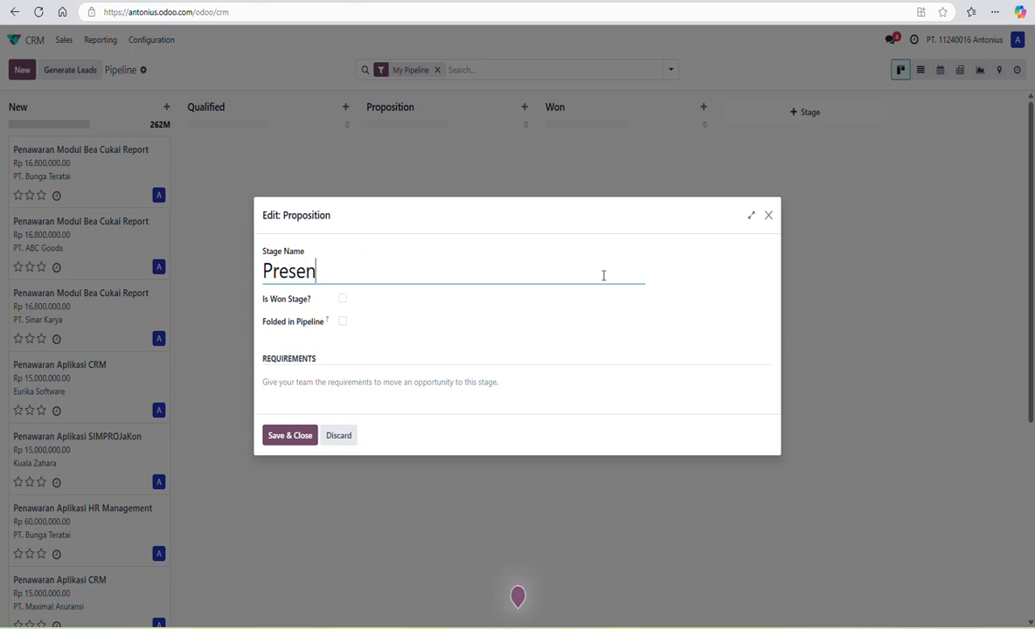
type("tation")
left_click(285, 439)
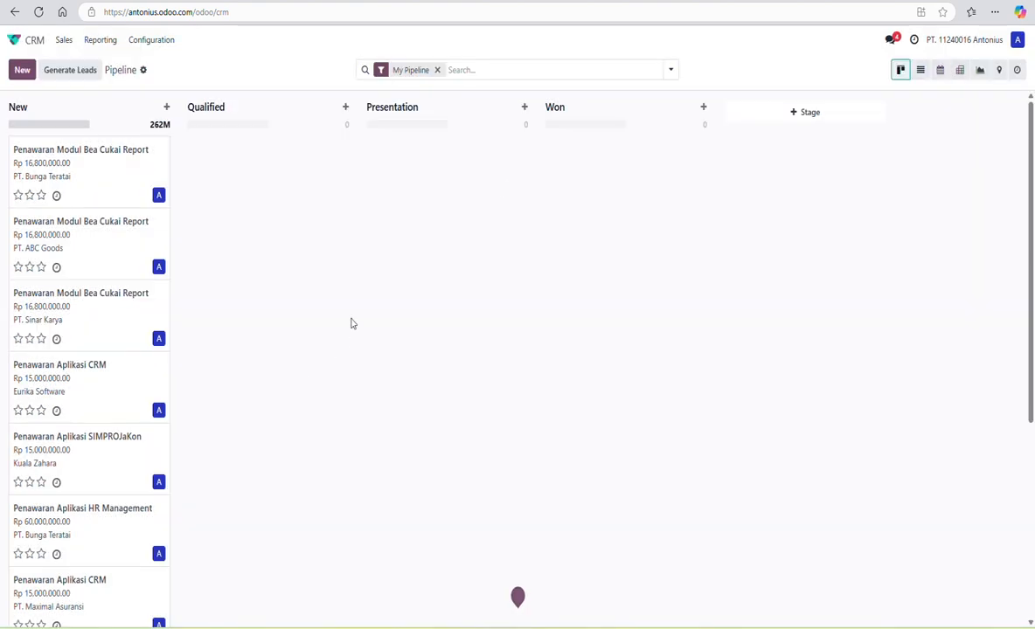
- Rename the Won stage to Negotiation, untick Is Won Stage, and save
left_click(687, 107)
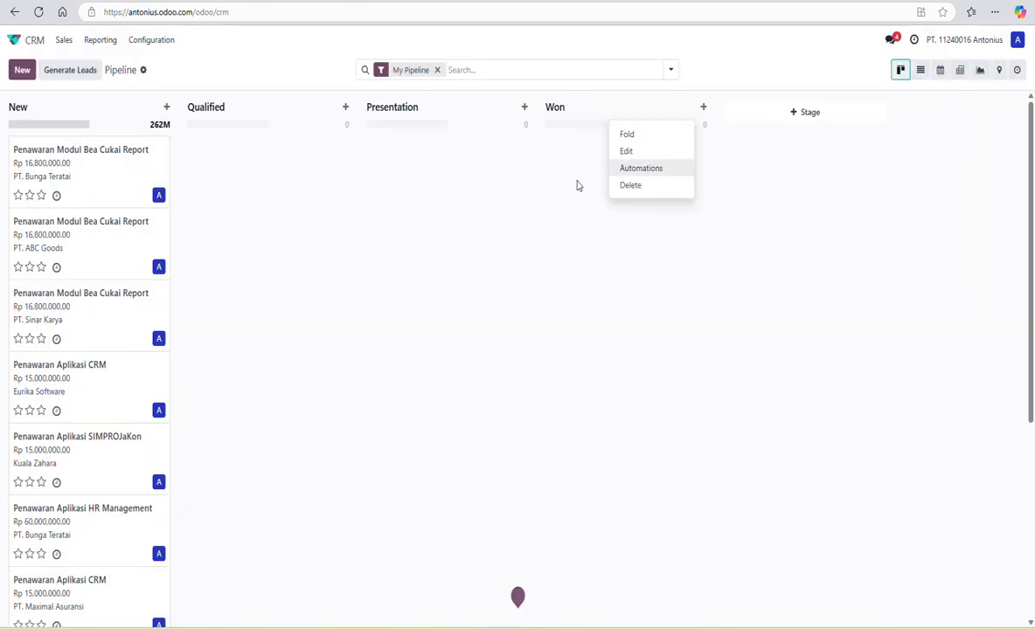
left_click(627, 150)
left_click_drag(299, 273, 264, 270)
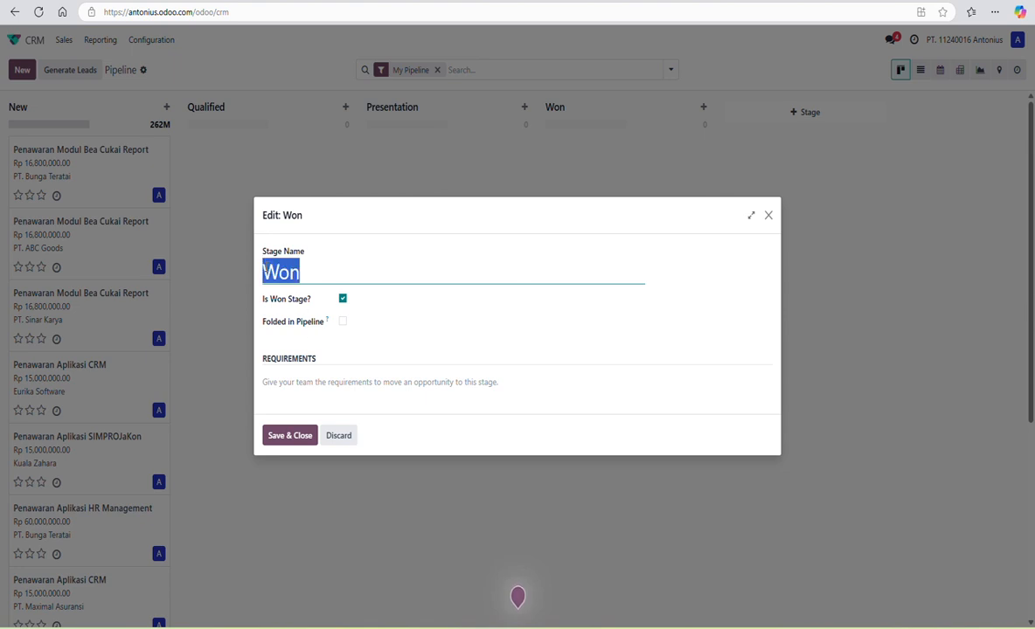
type("Nego")
type("ri")
key("BackSpace")
key("BackSpace")
type("tio")
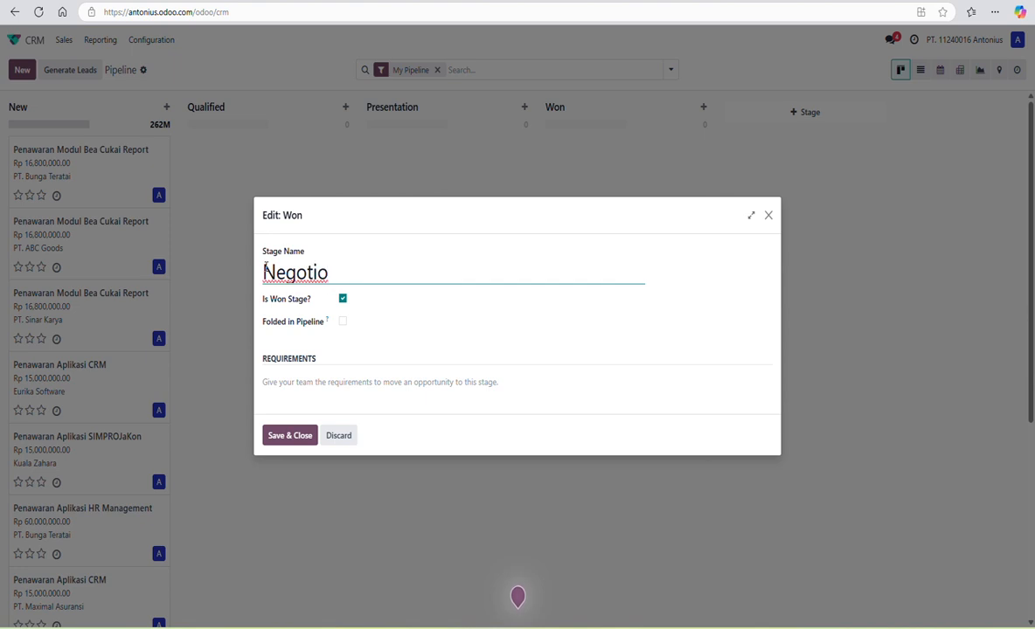
key("BackSpace")
type("ation")
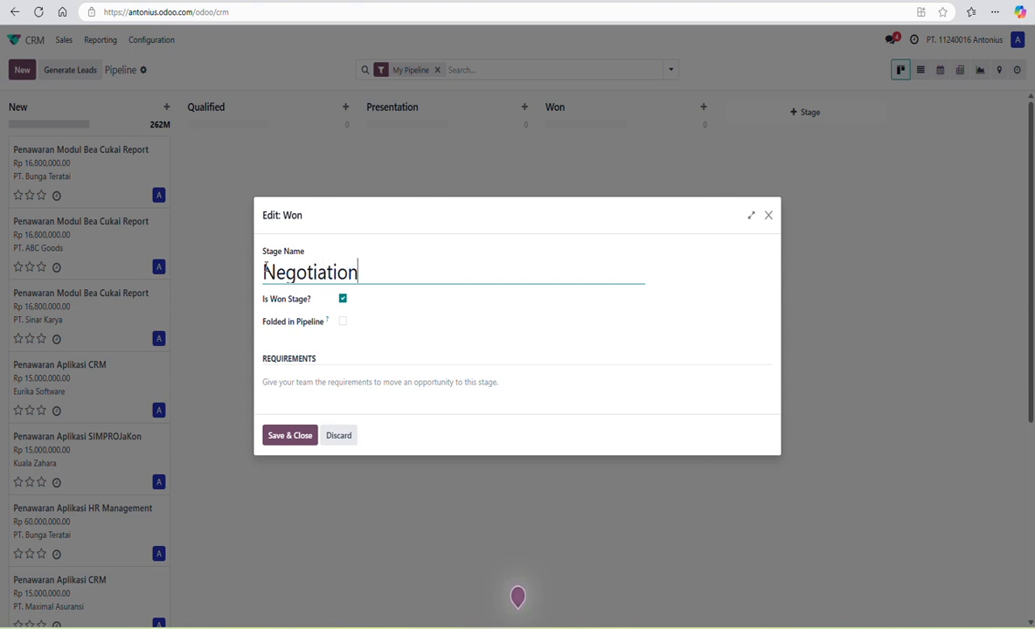
left_click(343, 299)
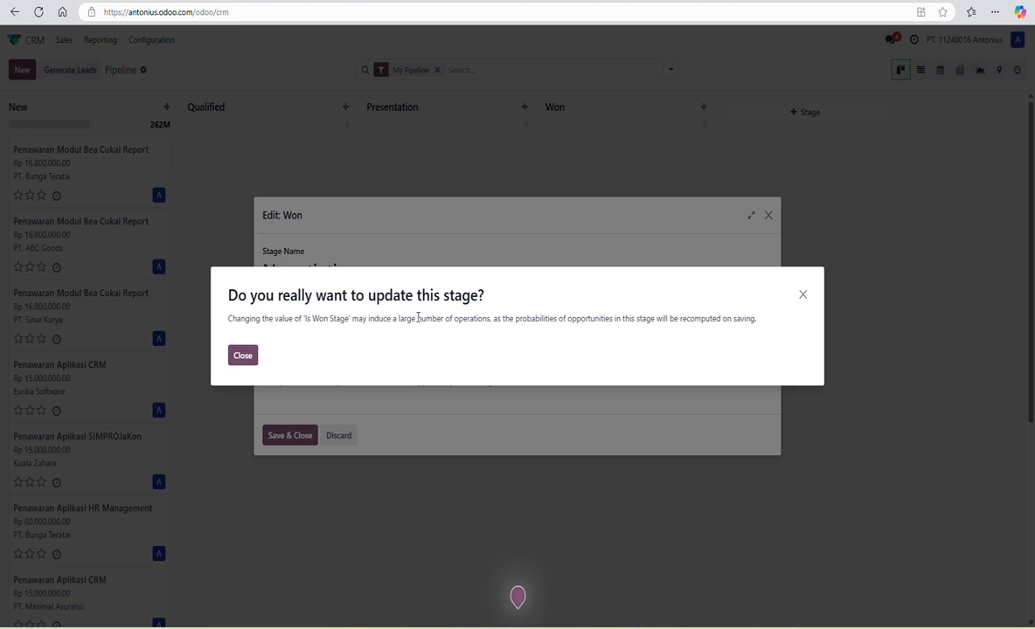
left_click(238, 356)
left_click(286, 436)
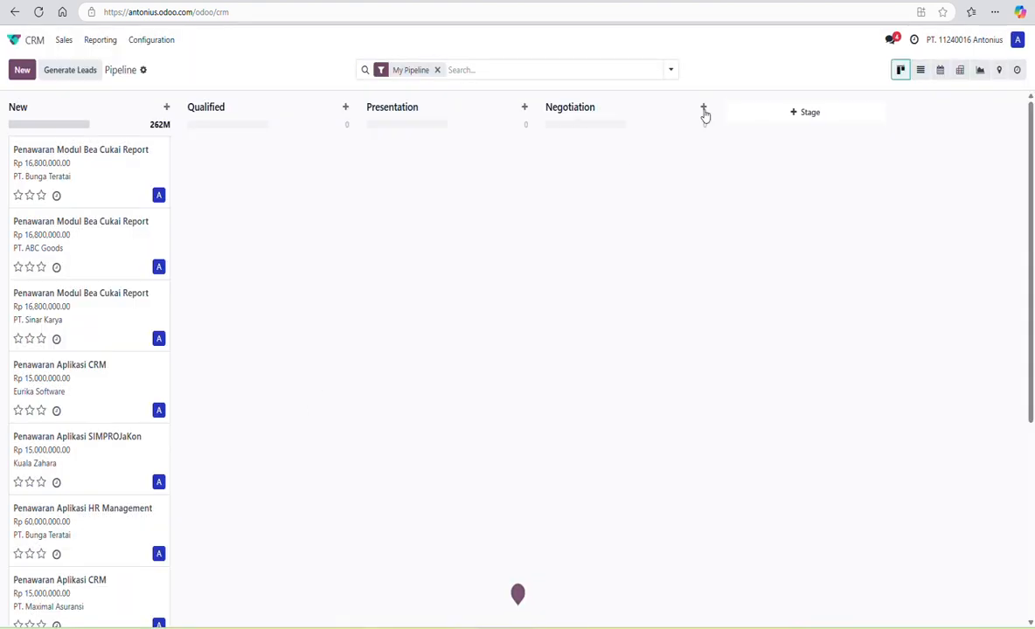
- Create a Contract stage after Negotiation and save it with Is Won Stage ticked
left_click(792, 112)
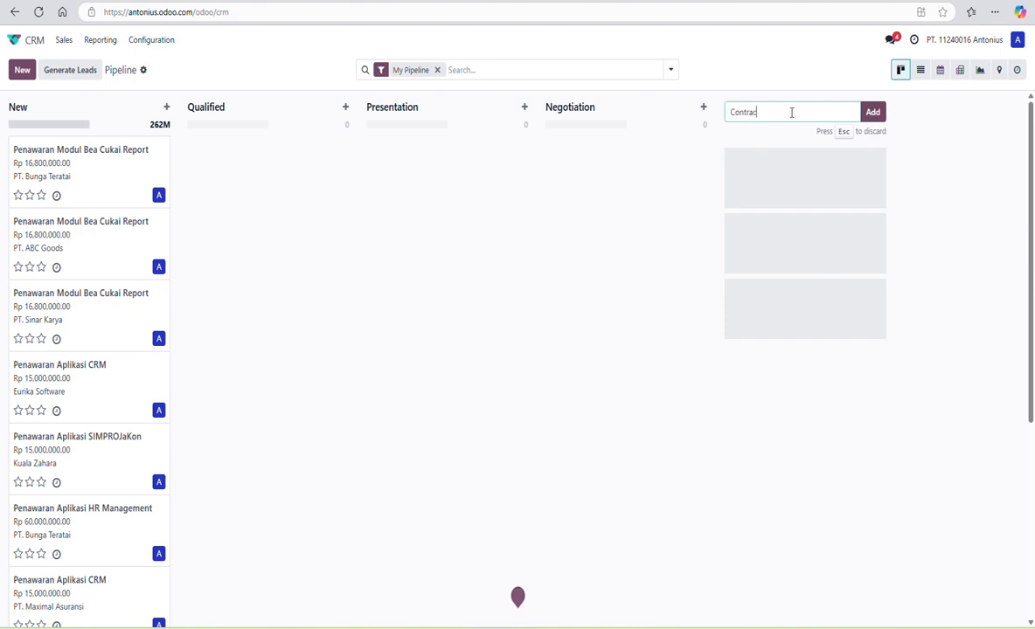
left_click(873, 112)
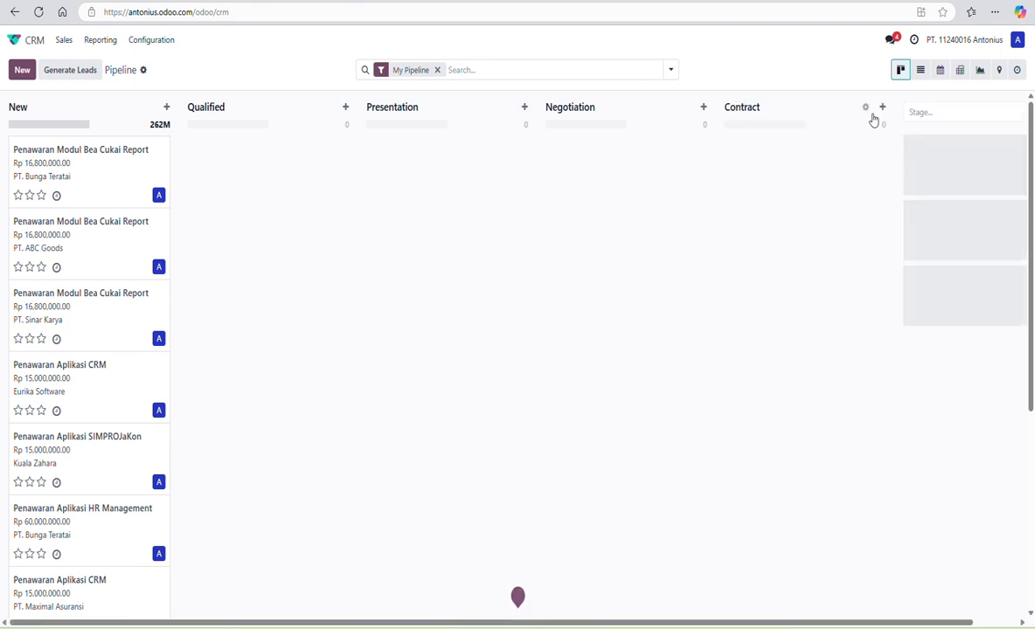
left_click(863, 108)
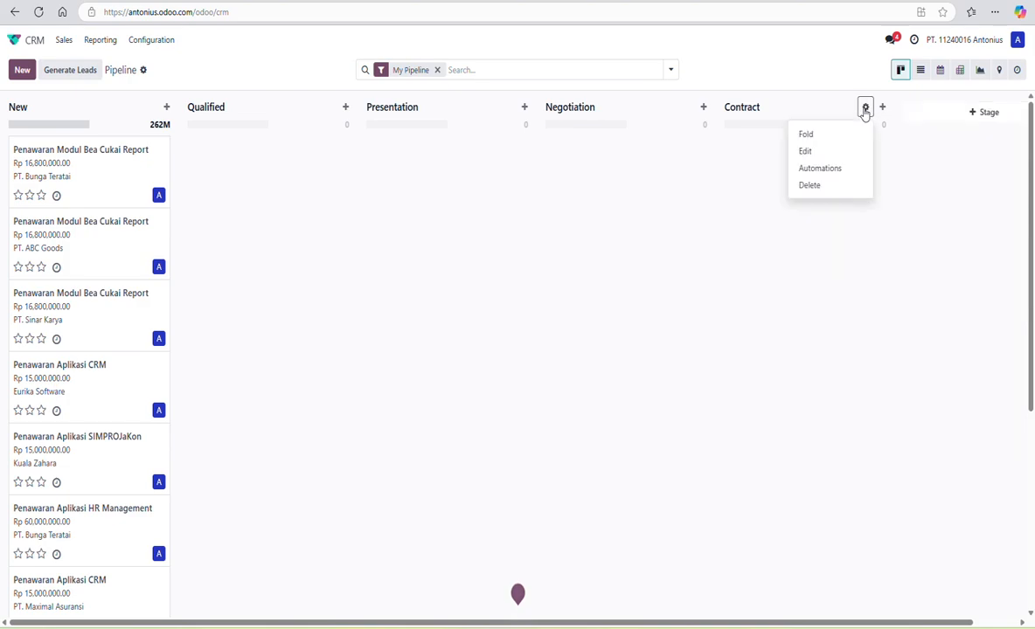
left_click(809, 154)
left_click(342, 299)
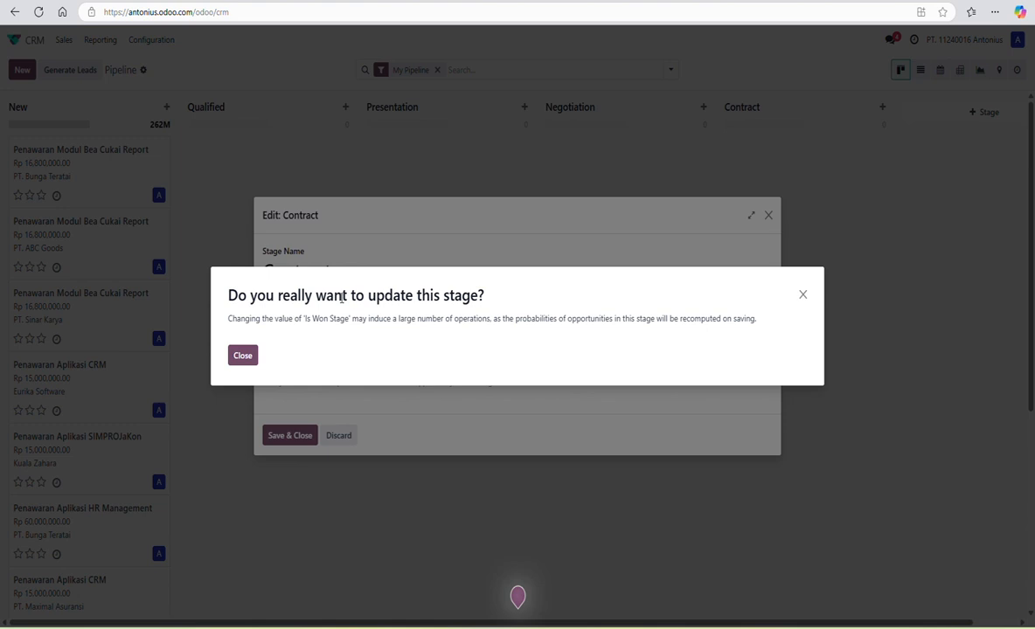
left_click(237, 356)
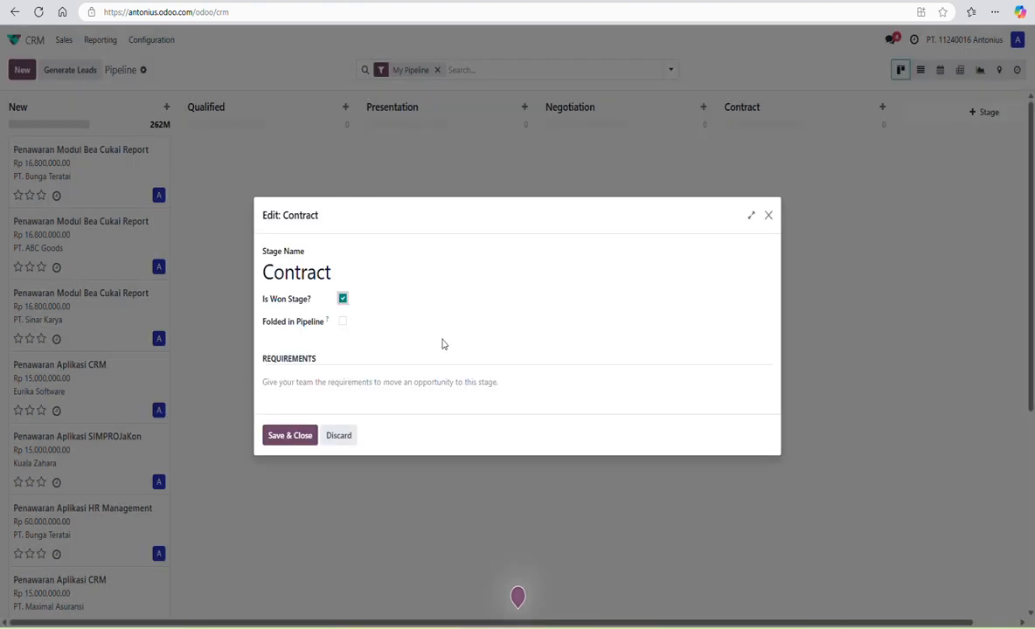
left_click(289, 434)
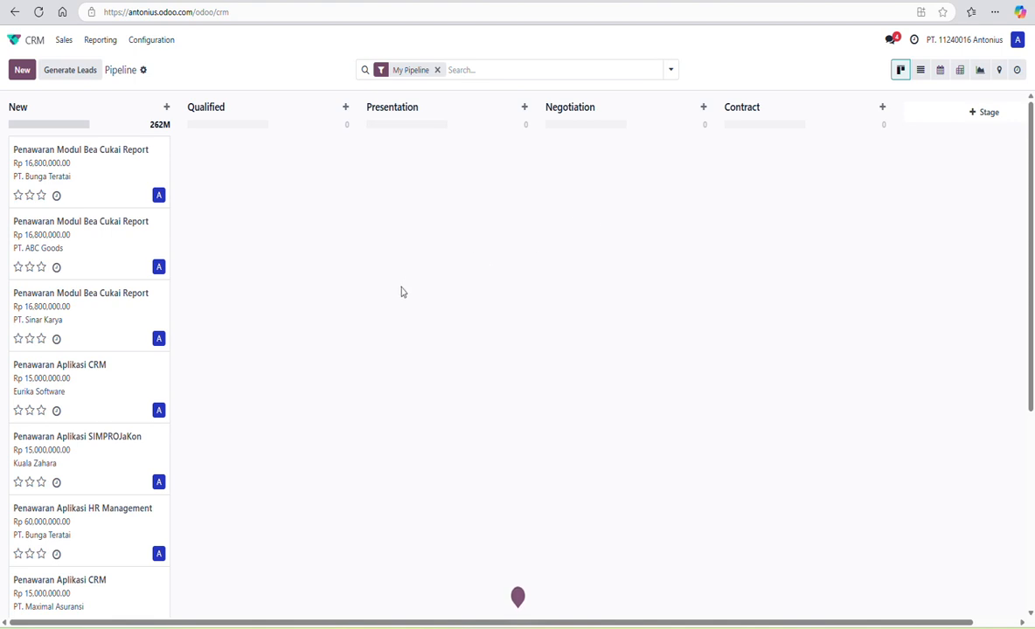
- Move the POS, KITE Inventory, Eurika Software CRM and Bea Cukai Report opportunities into Qualified
scroll(397, 292, "down", 5)
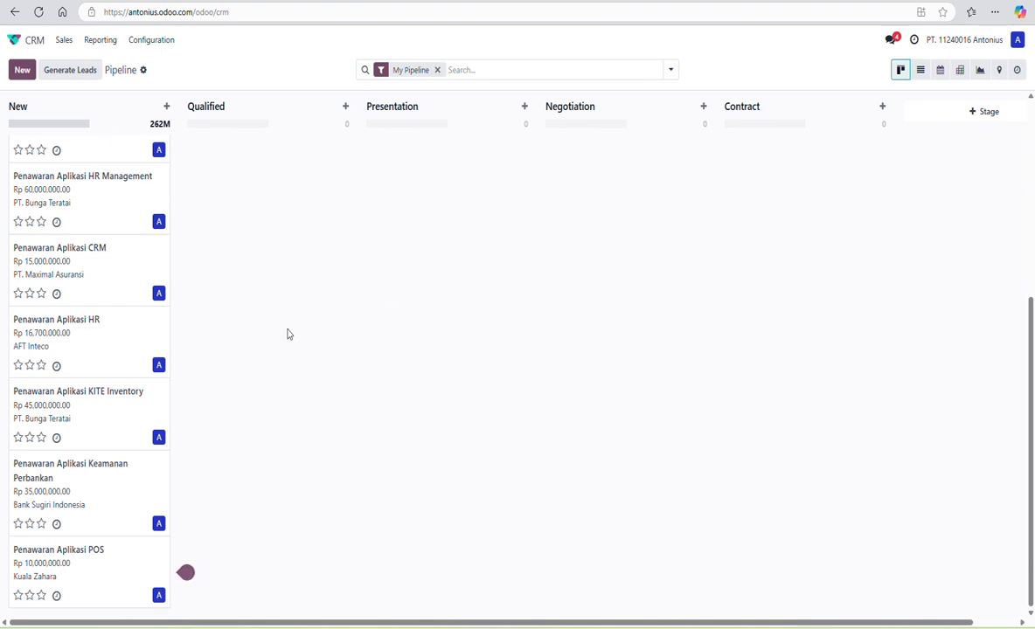
mouse_move(101, 560)
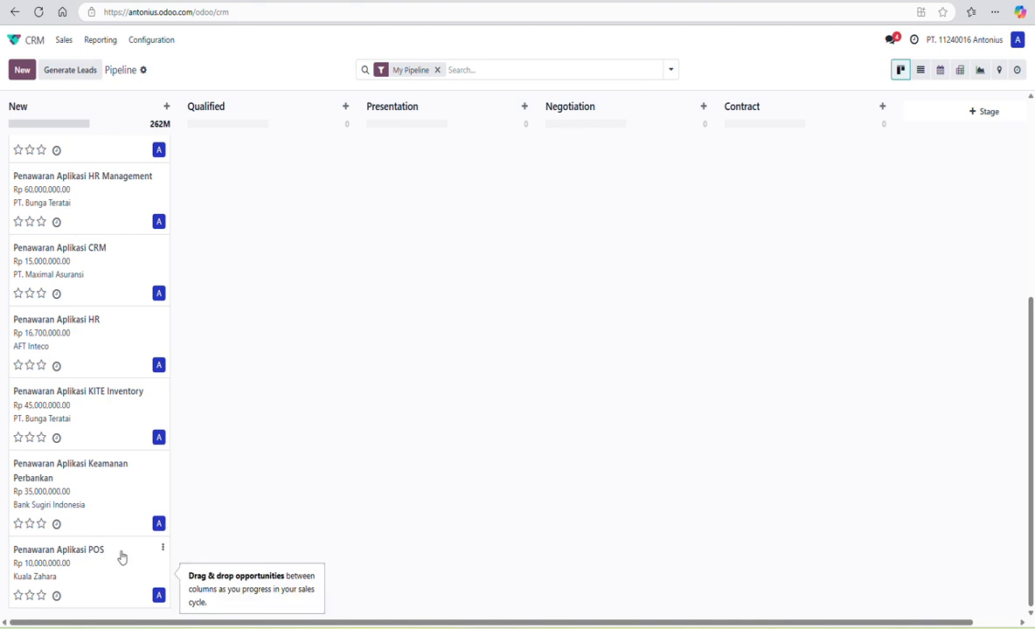
left_click_drag(105, 567, 284, 334)
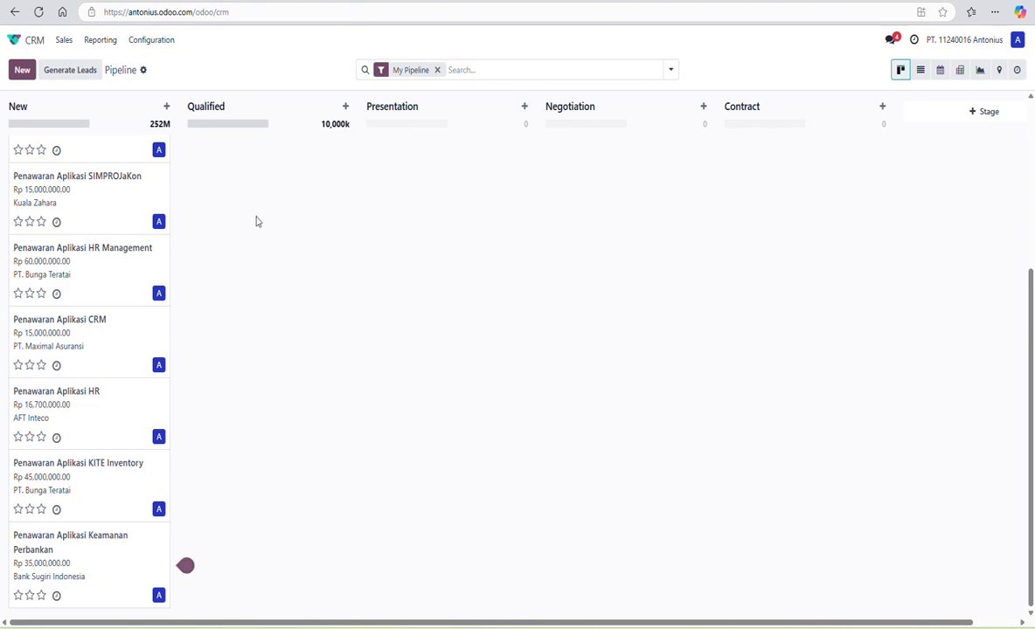
scroll(317, 131, "up", 3)
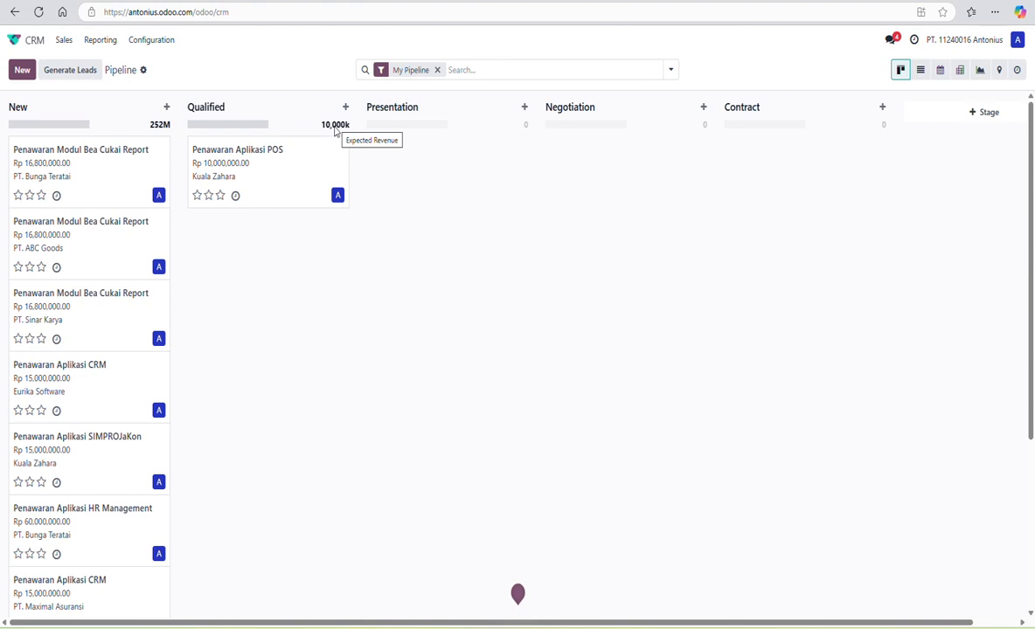
scroll(308, 336, "down", 5)
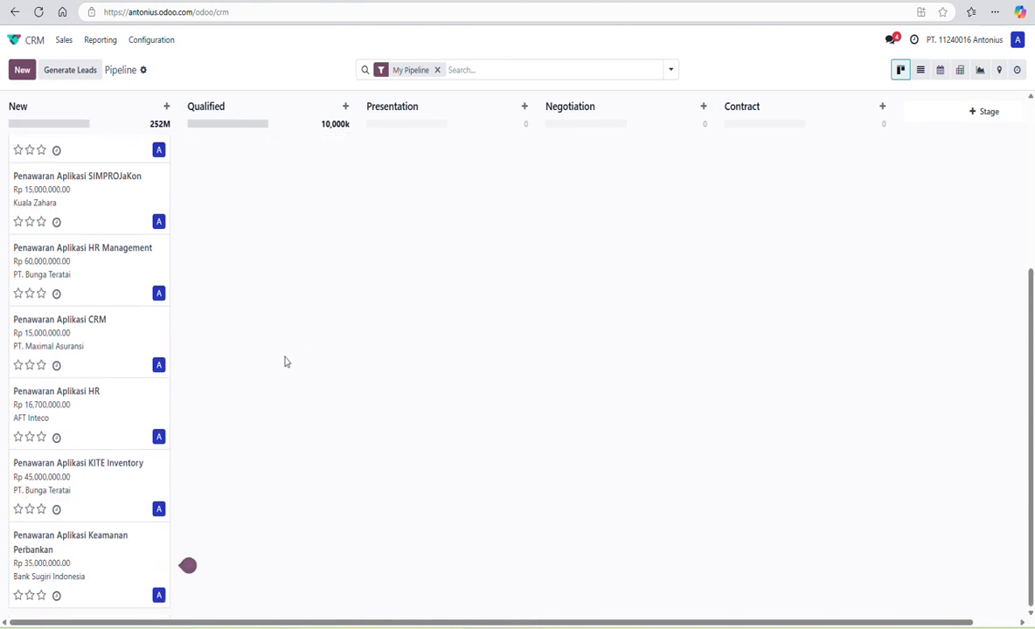
left_click_drag(97, 486, 273, 210)
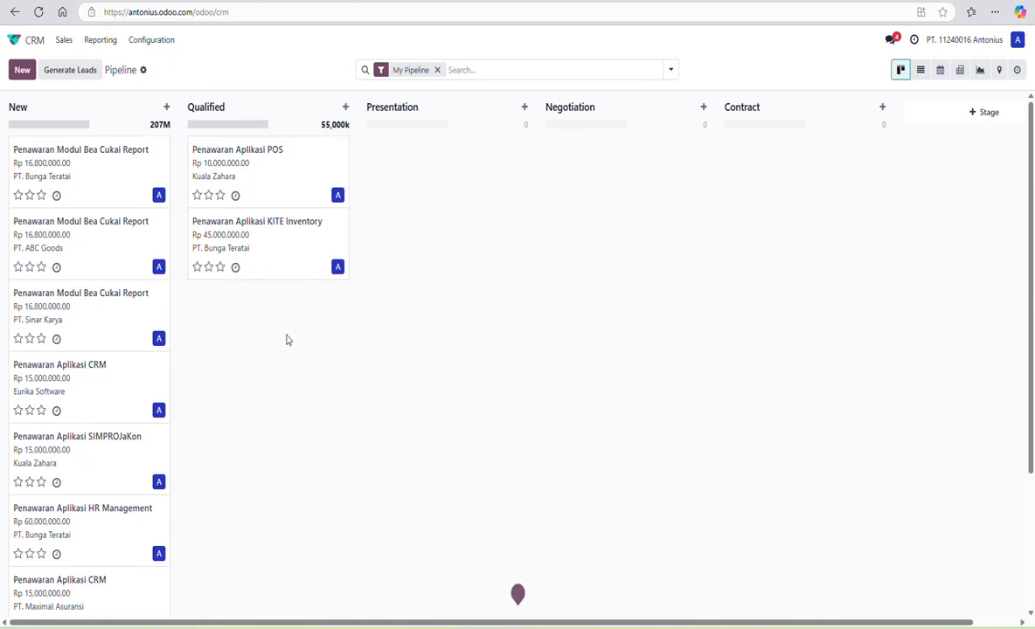
left_click_drag(95, 387, 348, 316)
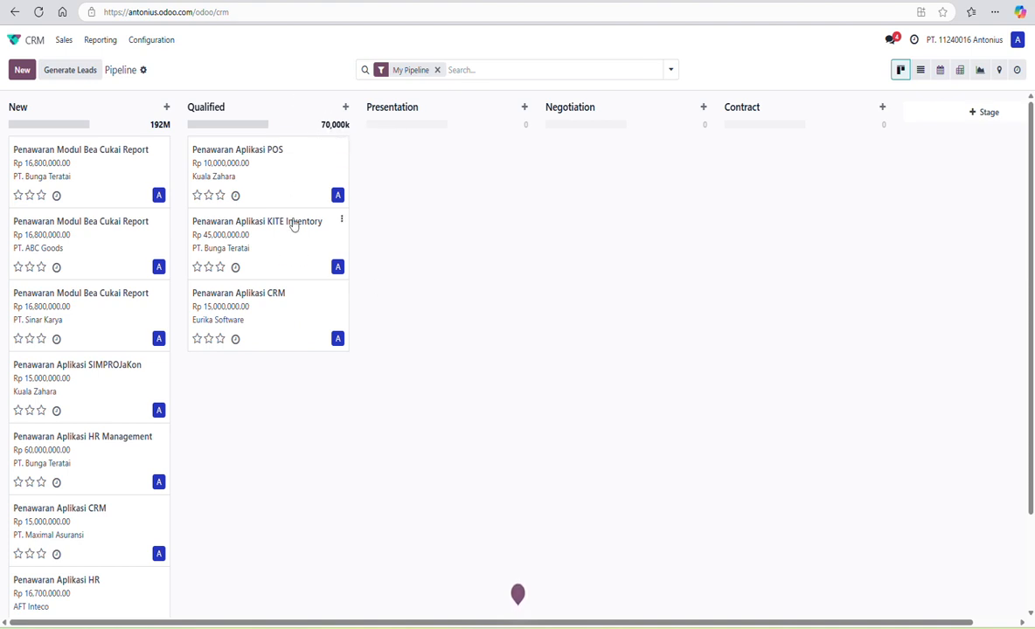
left_click_drag(101, 168, 277, 404)
- Move SIMPROJaKon to Contract, HR Management into Qualified, and KITE Inventory to Presentation
left_click_drag(101, 313, 297, 437)
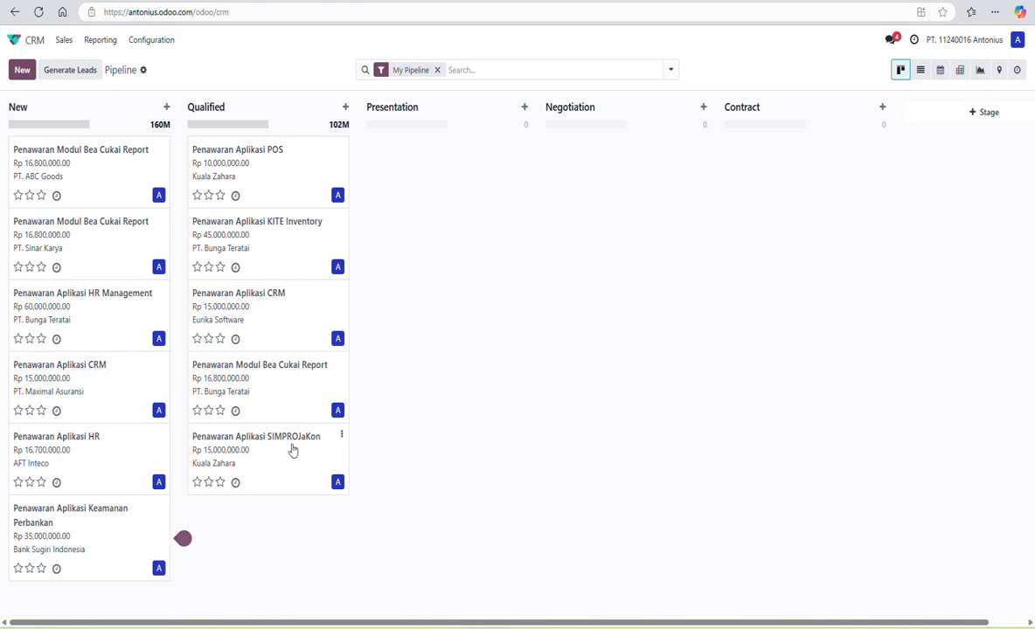
left_click_drag(279, 465, 453, 291)
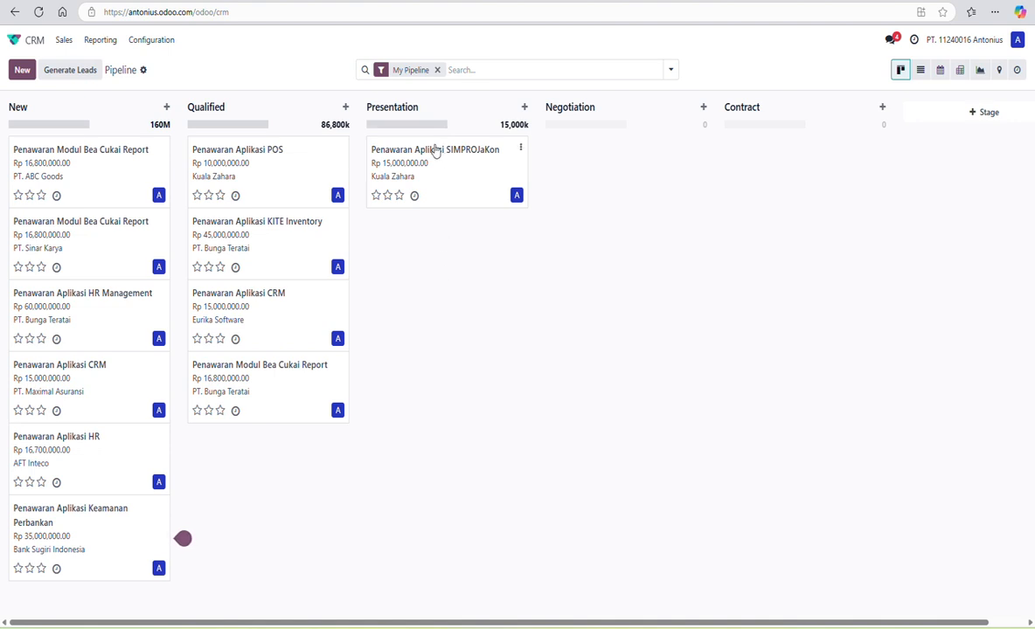
left_click_drag(458, 178, 805, 174)
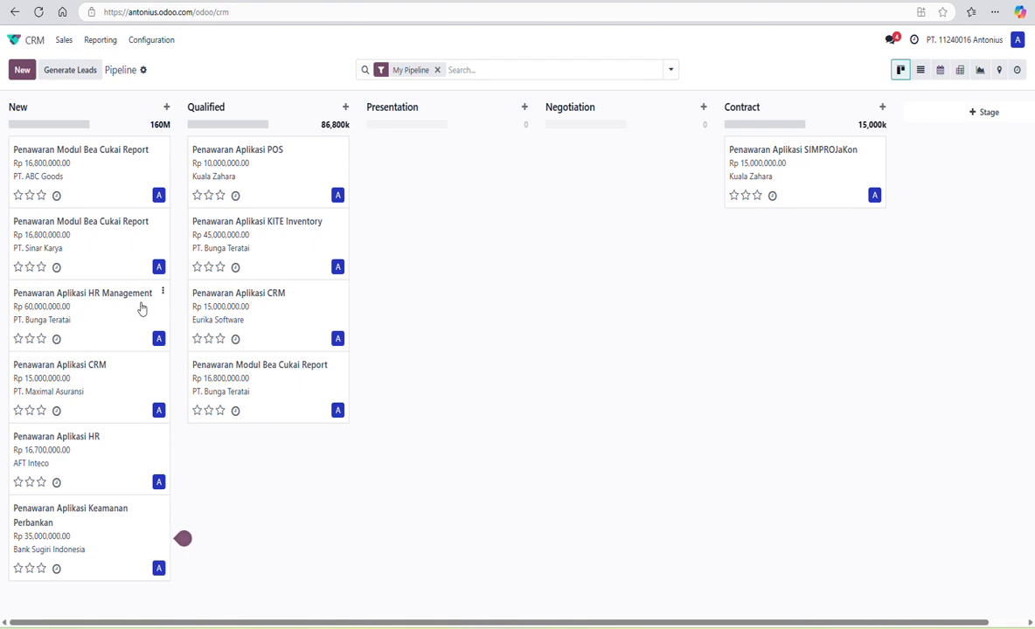
left_click_drag(93, 306, 281, 463)
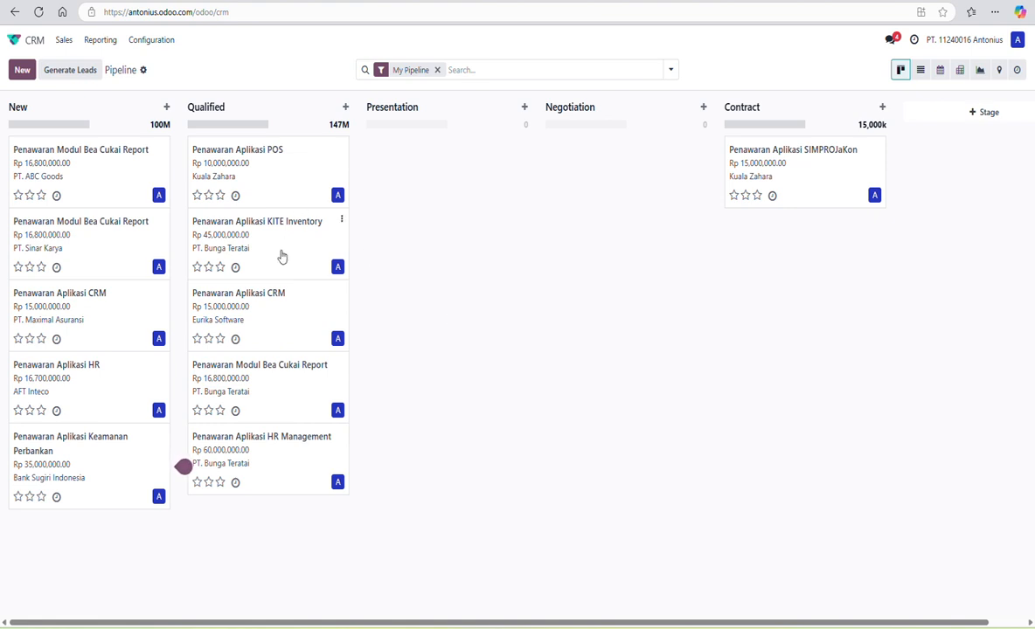
left_click_drag(287, 252, 459, 191)
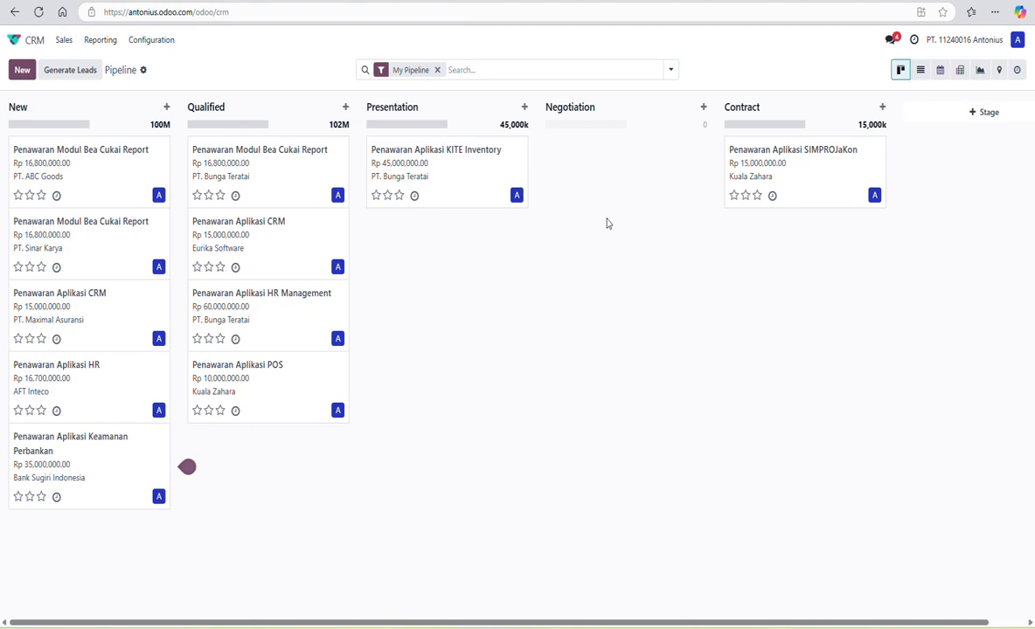
- Open the KITE Inventory opportunity, assign its salesperson, and bring up the Expected Closing date picker
left_click(467, 169)
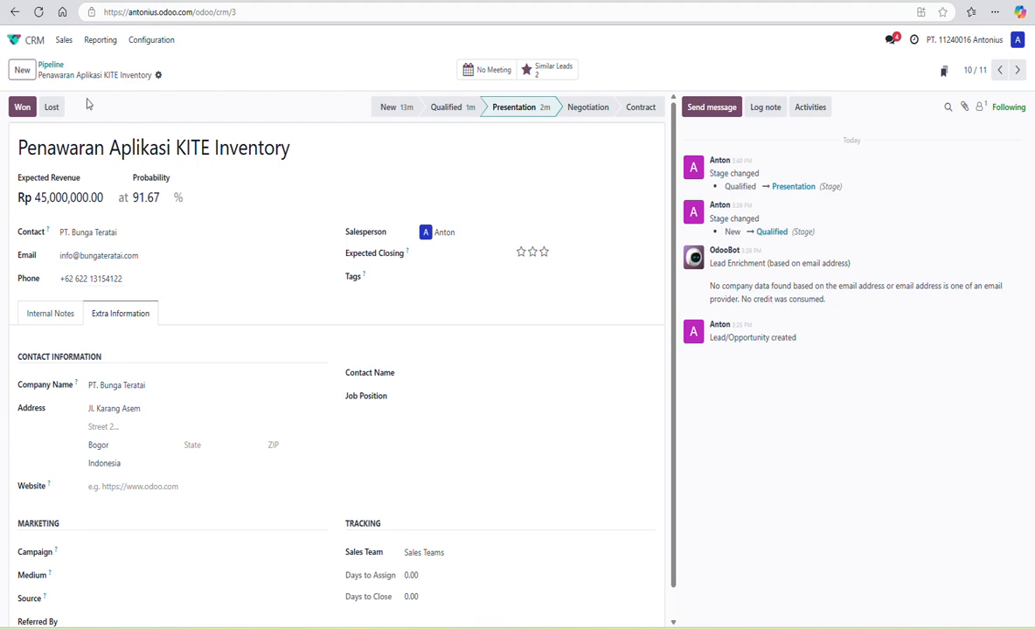
left_click(63, 39)
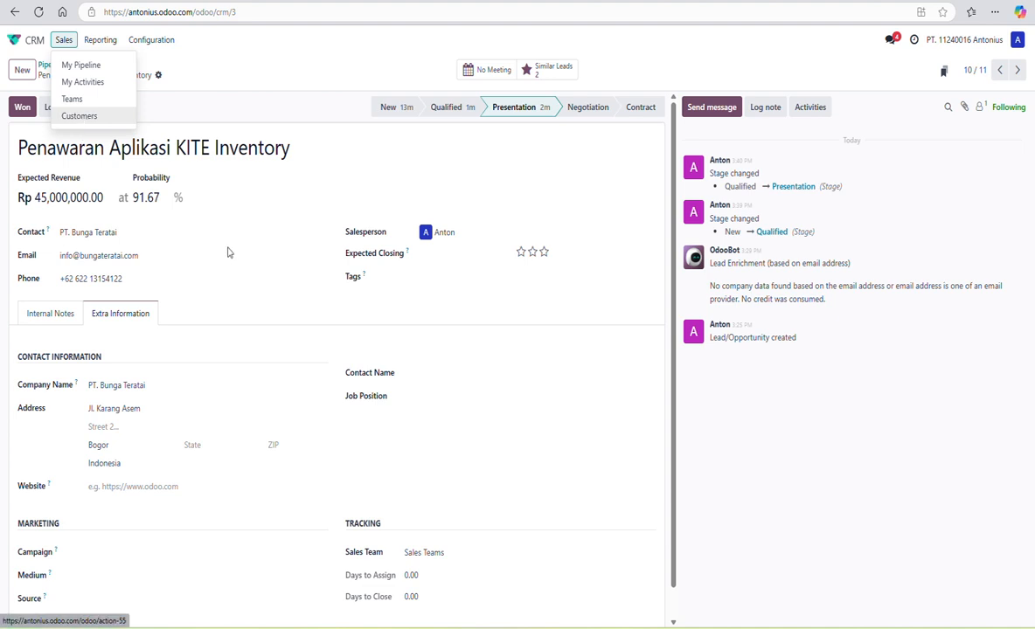
left_click(482, 233)
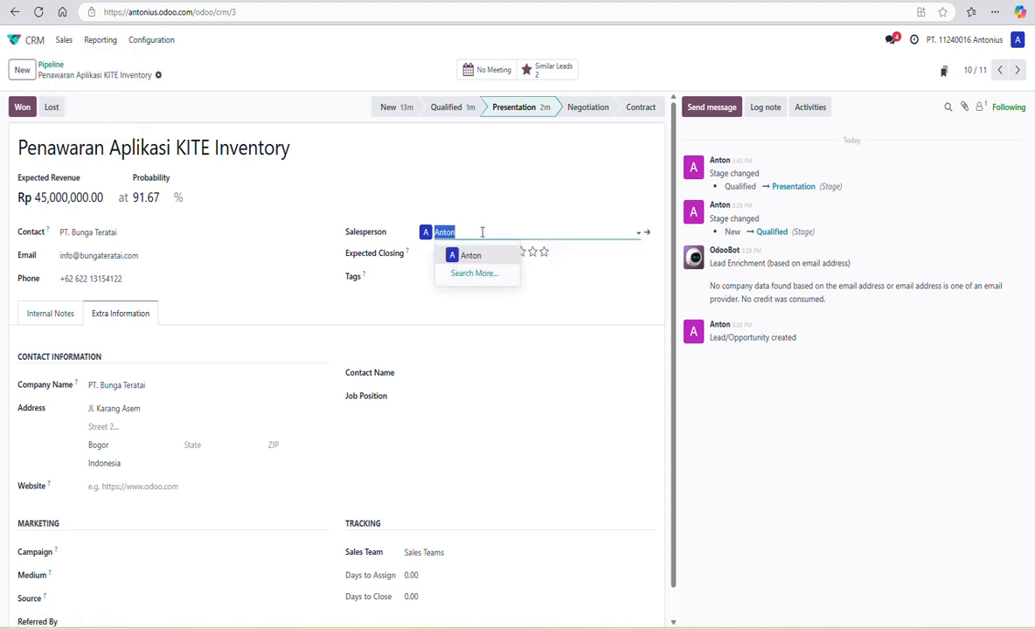
left_click(481, 232)
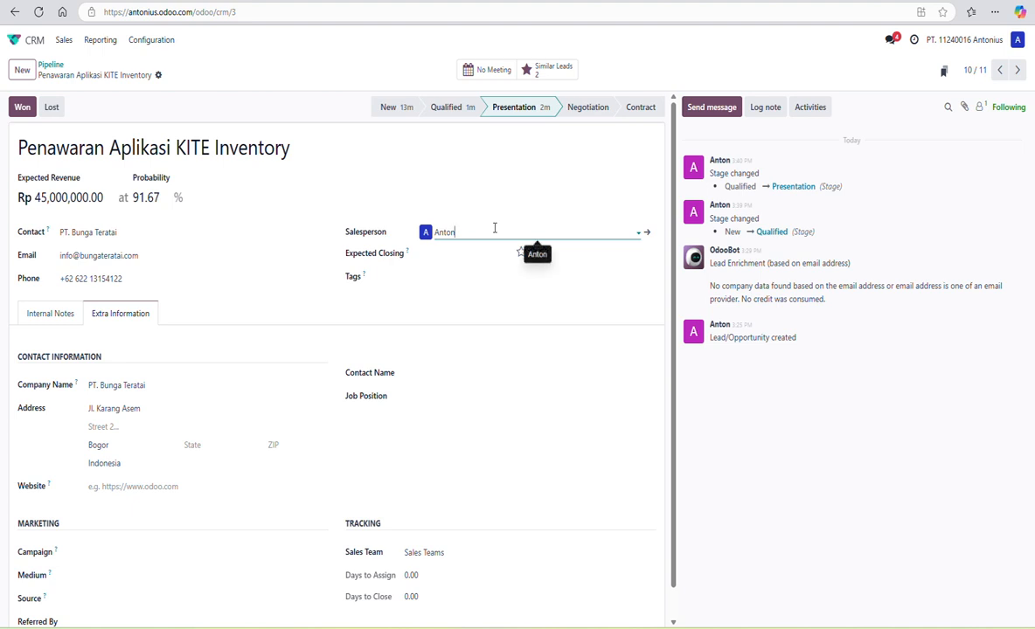
left_click(495, 228)
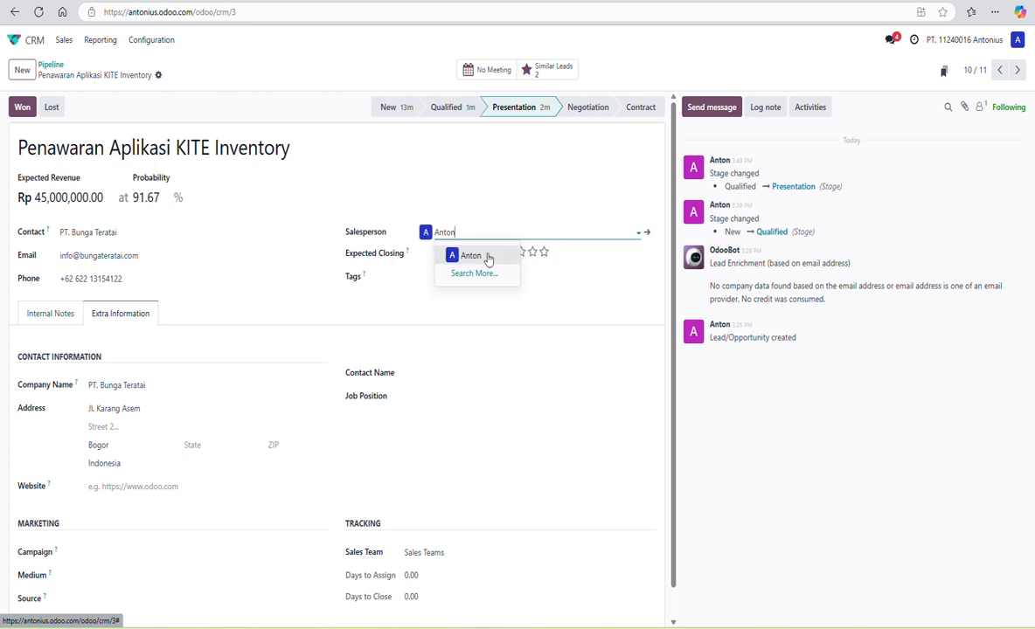
left_click(651, 192)
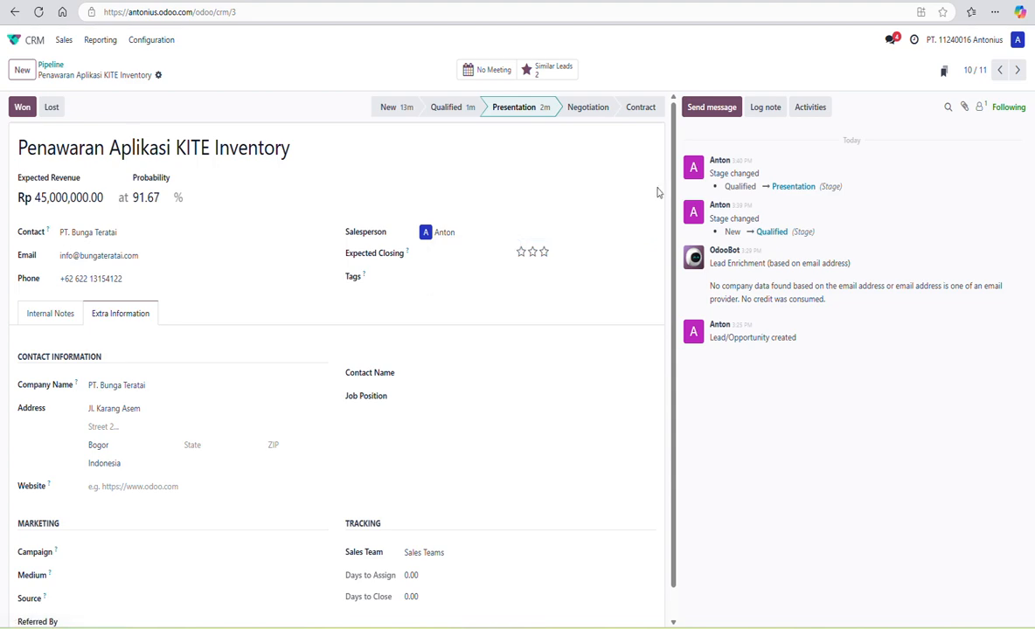
left_click(426, 255)
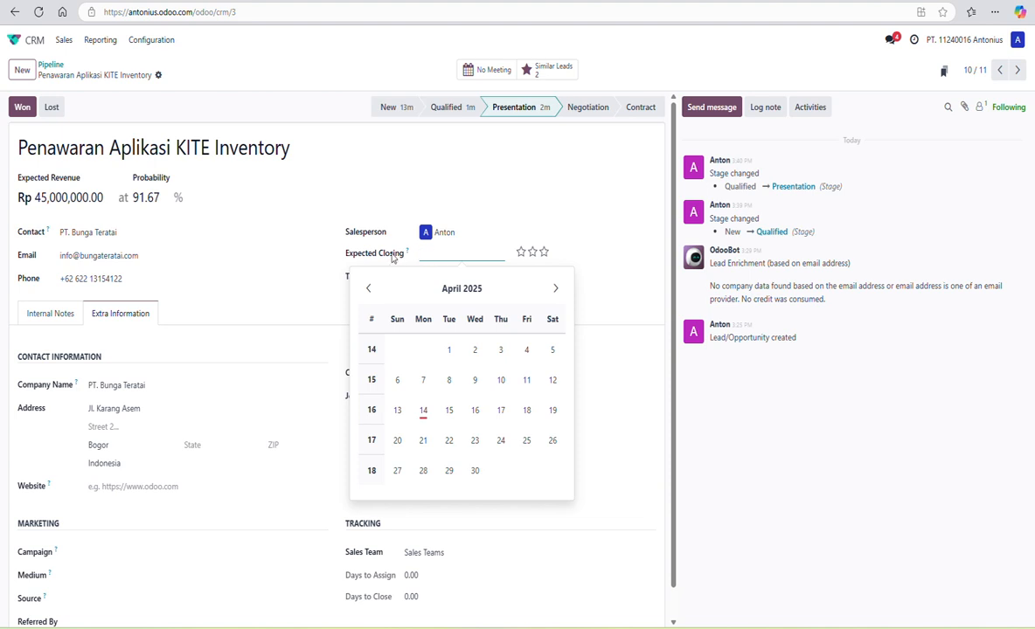
- Set the expected closing date to 04/30/2025 and the priority to Very High
left_click(475, 472)
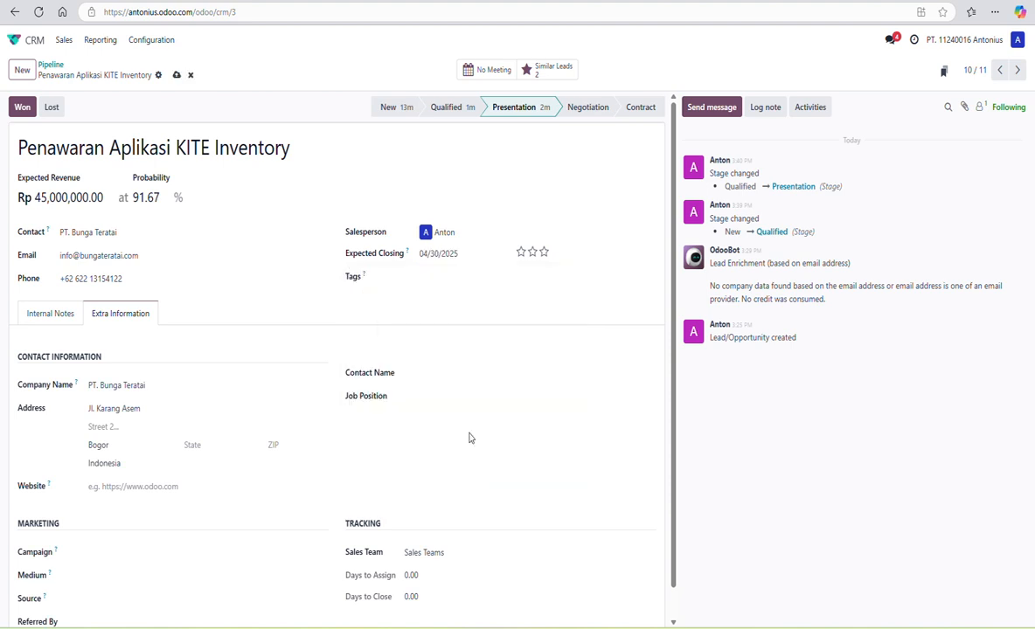
left_click(544, 253)
- Enter the contact person's name and set the Job Position to Manager Exim
left_click(438, 373)
scroll(501, 363, "down", 1)
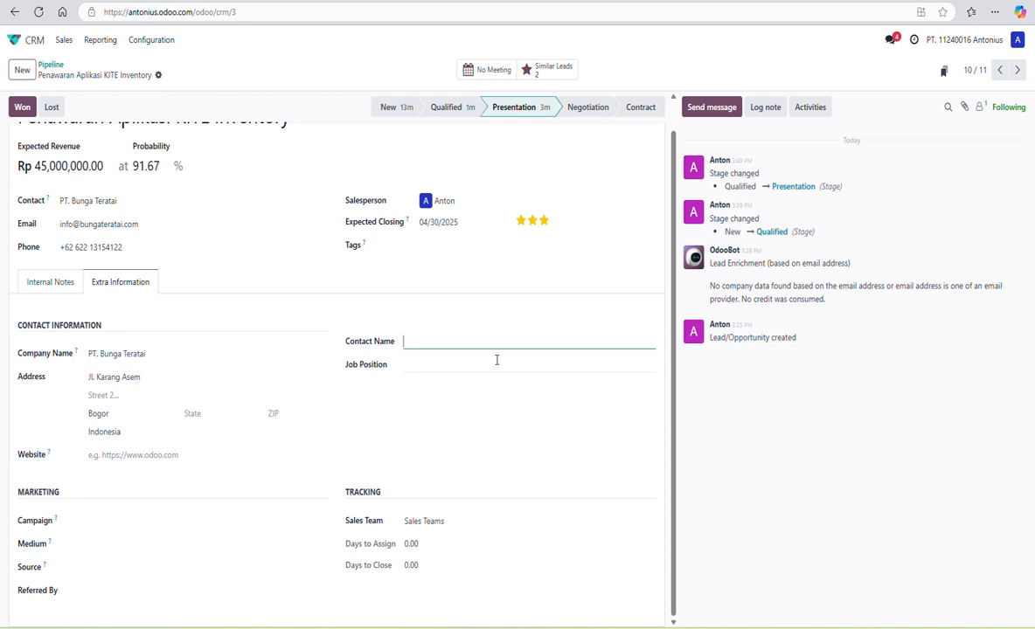
left_click(434, 364)
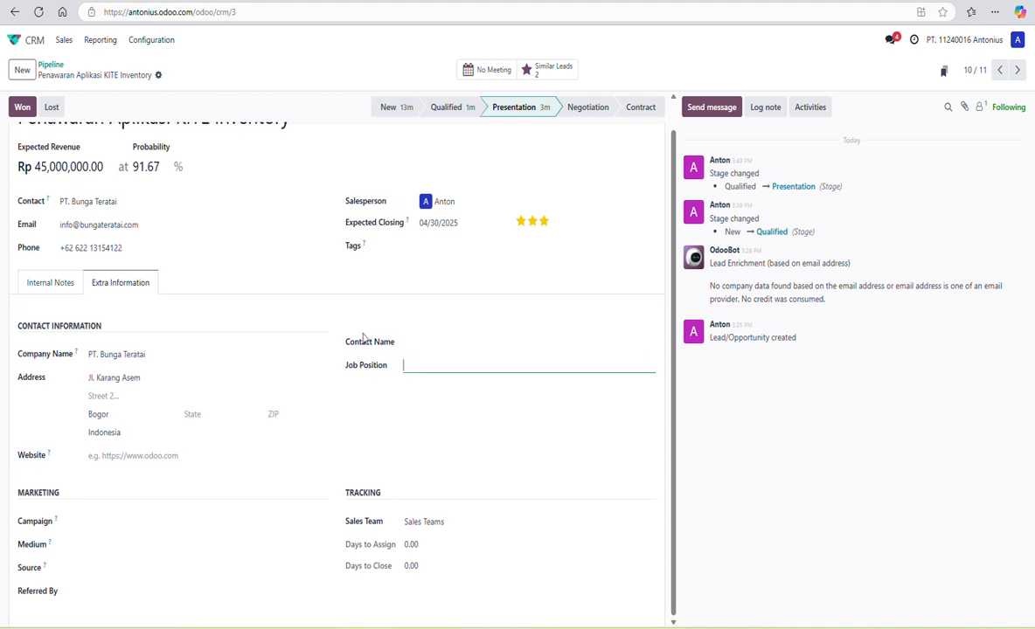
scroll(363, 338, "up", 1)
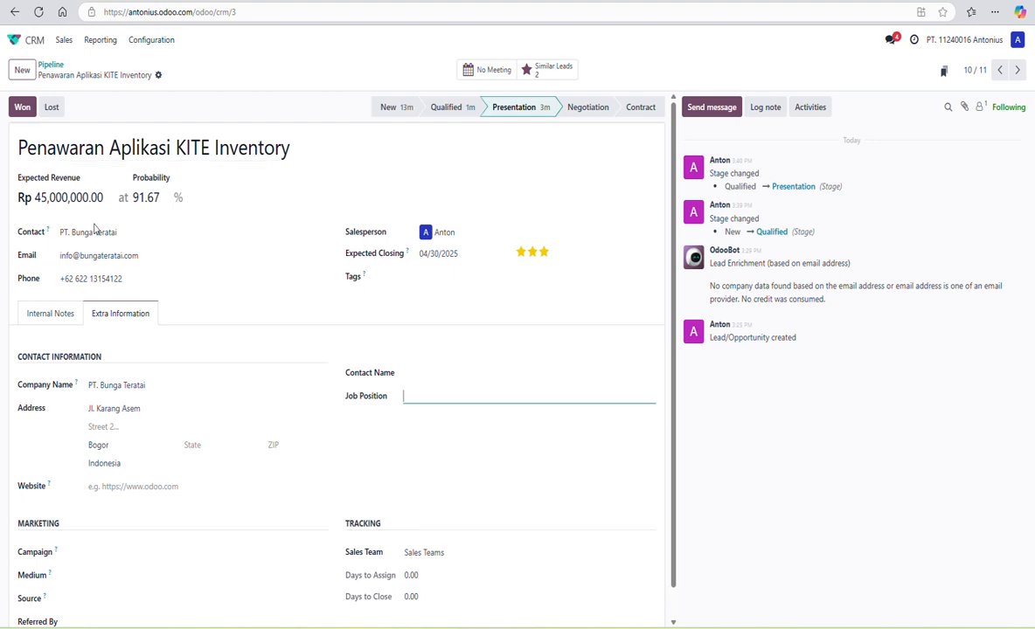
left_click(122, 233)
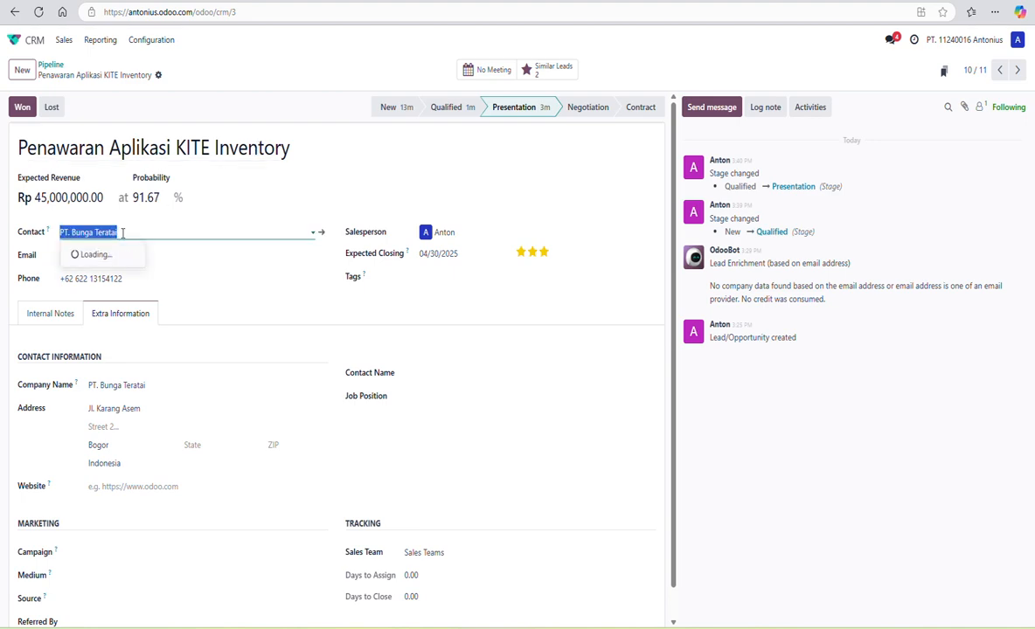
left_click(443, 372)
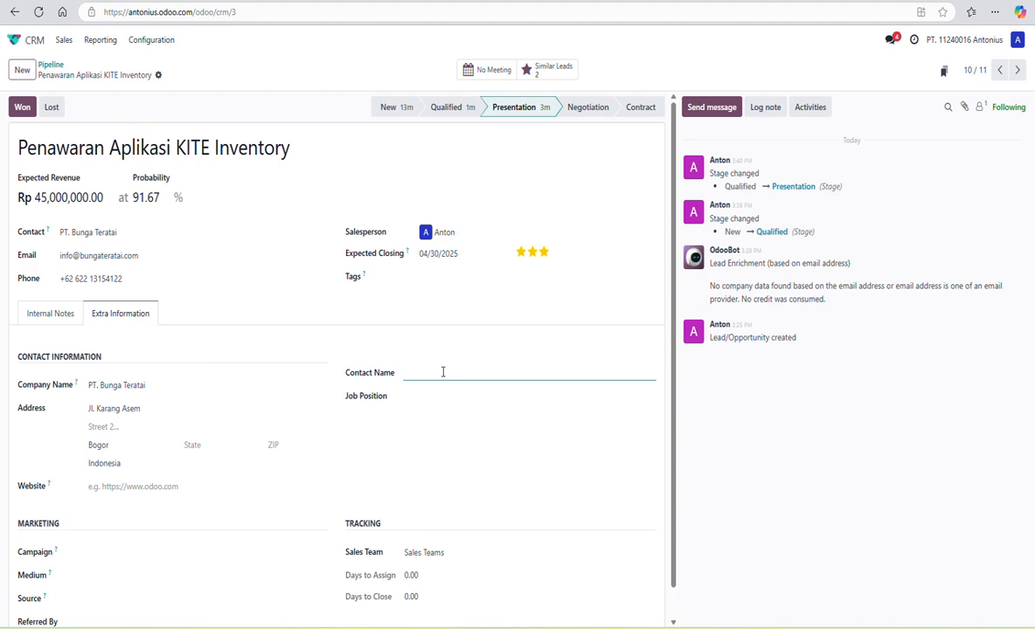
type("Didi")
left_click(421, 397)
type("Manager")
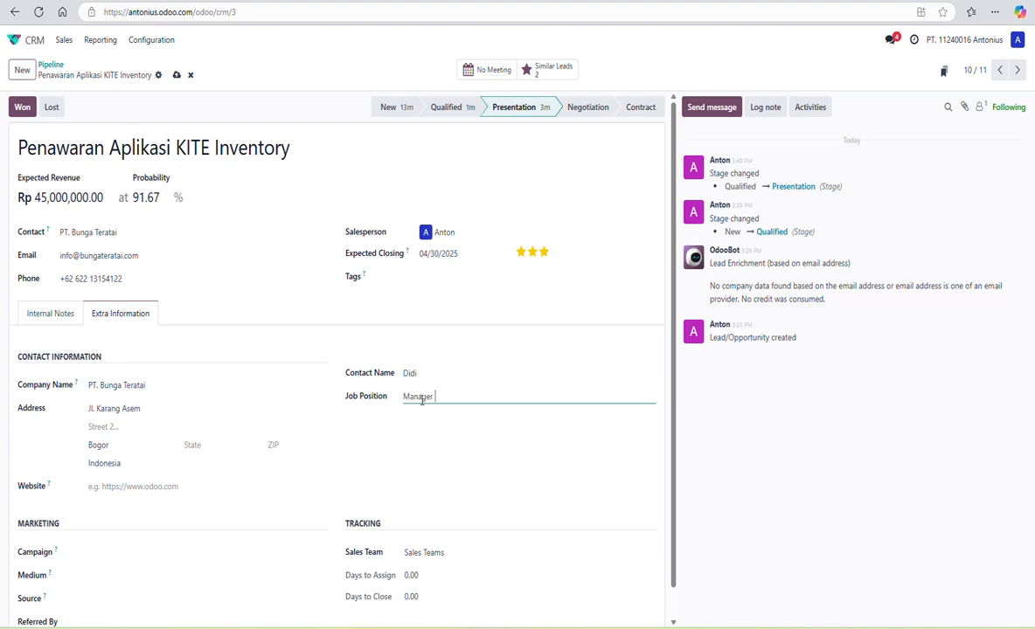
type(" Produk")
left_click_drag(450, 398, 455, 398)
key("BackSpace")
key("BackSpace")
key("BackSpace")
key("BackSpace")
key("BackSpace")
- Check the Campaign, Medium, Source and Referred By fields, leaving them unchanged
scroll(231, 400, "down", 1)
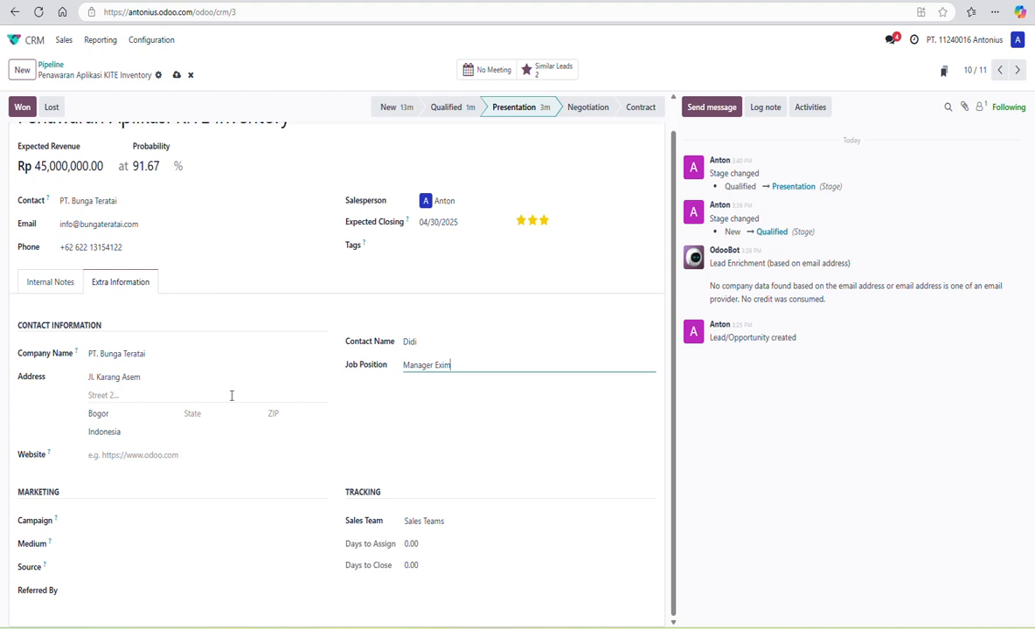
left_click(144, 518)
left_click(210, 544)
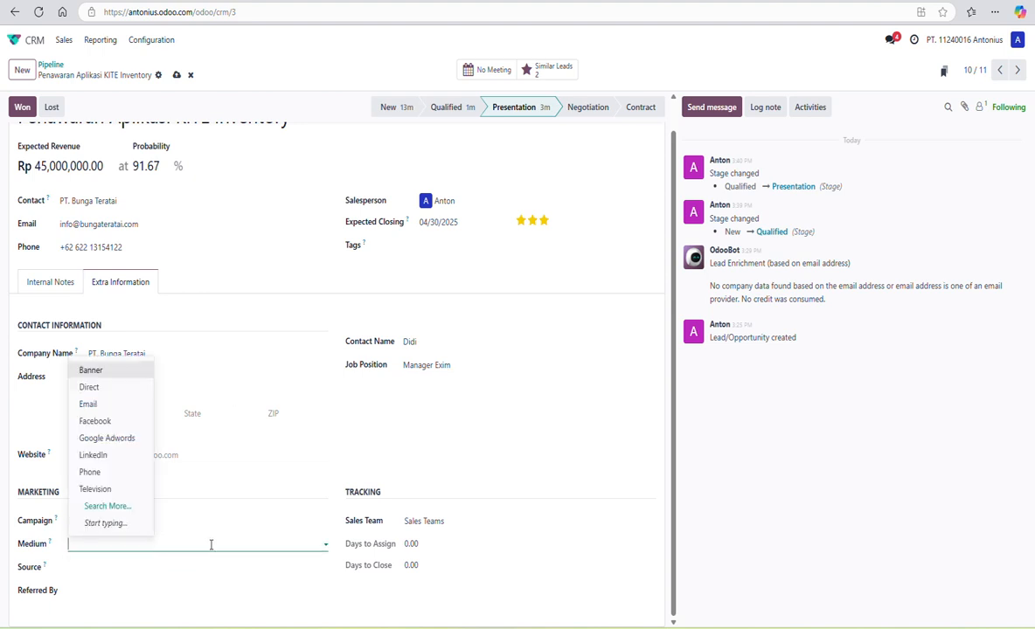
left_click(129, 566)
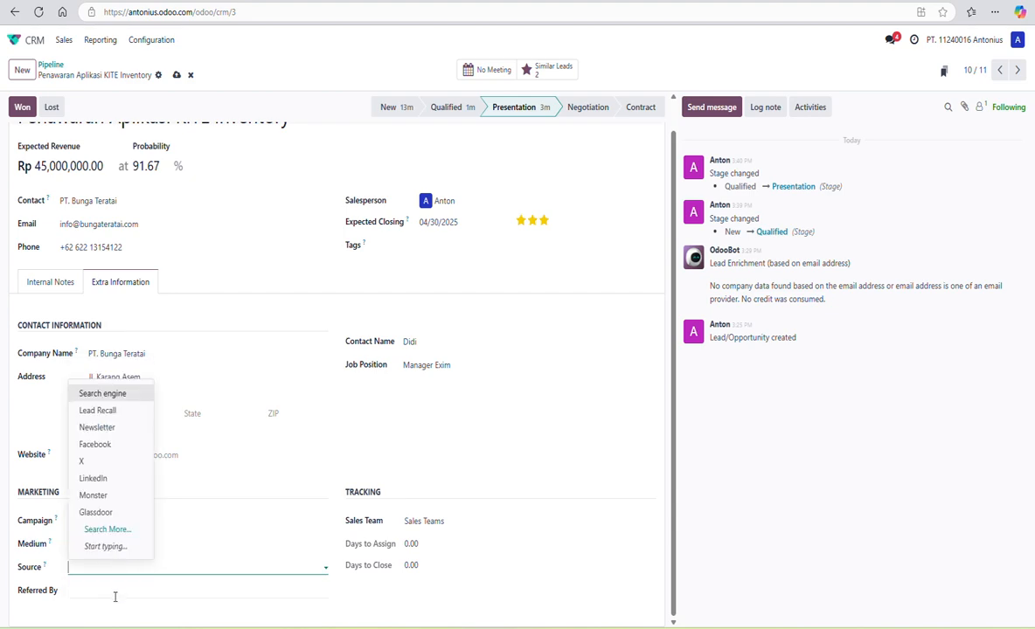
left_click(115, 591)
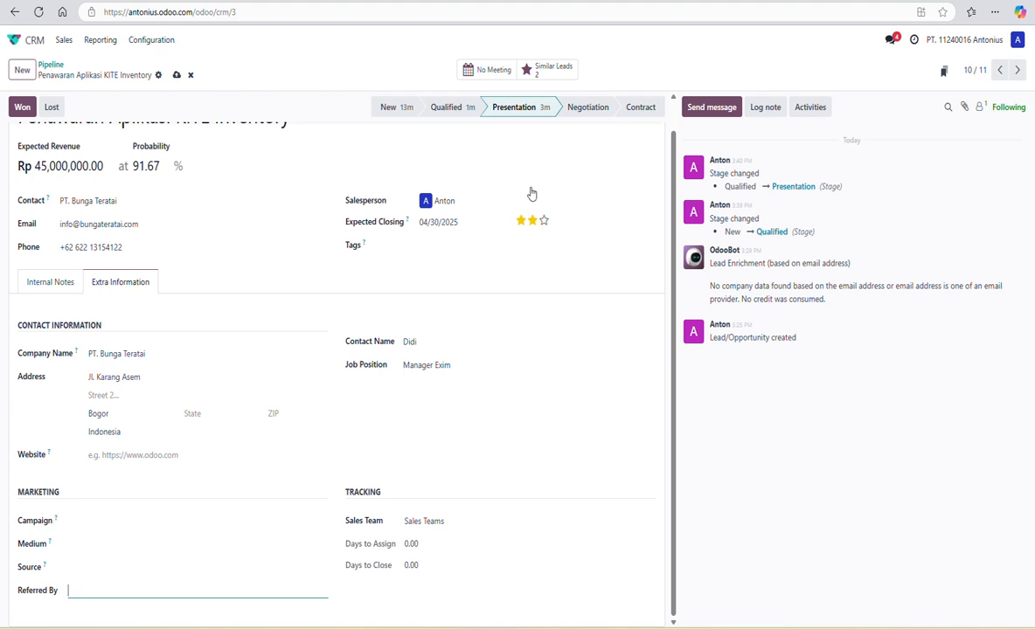
scroll(339, 264, "up", 1)
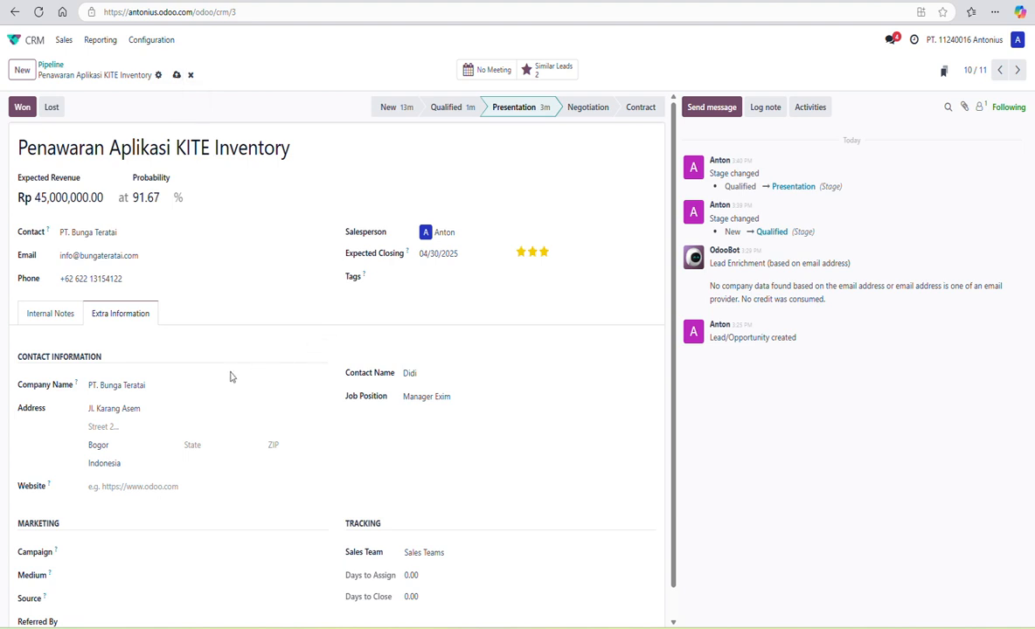
- Save the opportunity, return to the pipeline, and colour the Sinar Karya card light blue
left_click(176, 77)
left_click(50, 65)
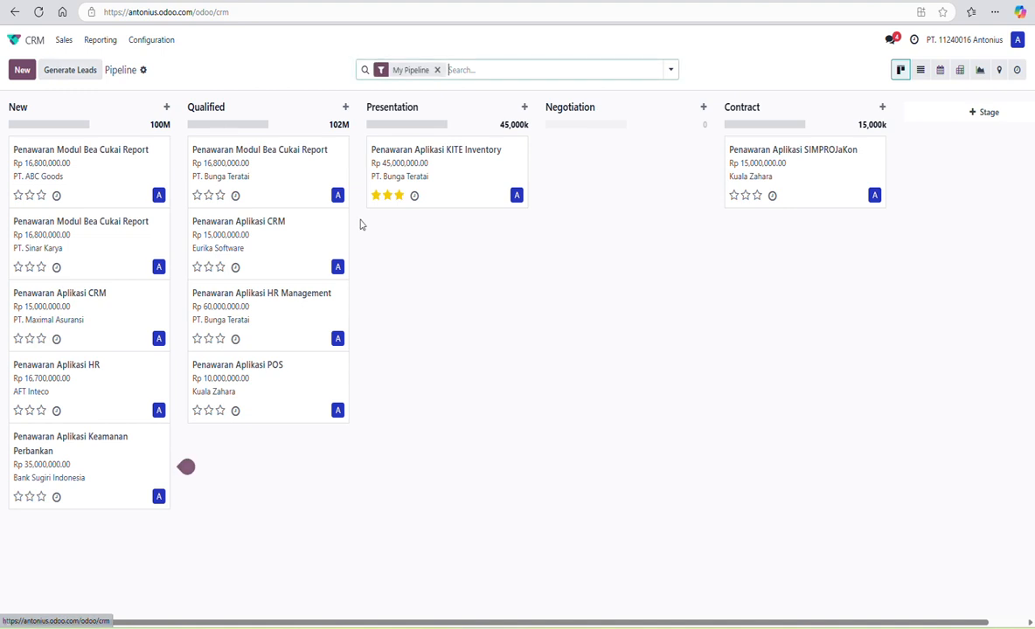
left_click(163, 148)
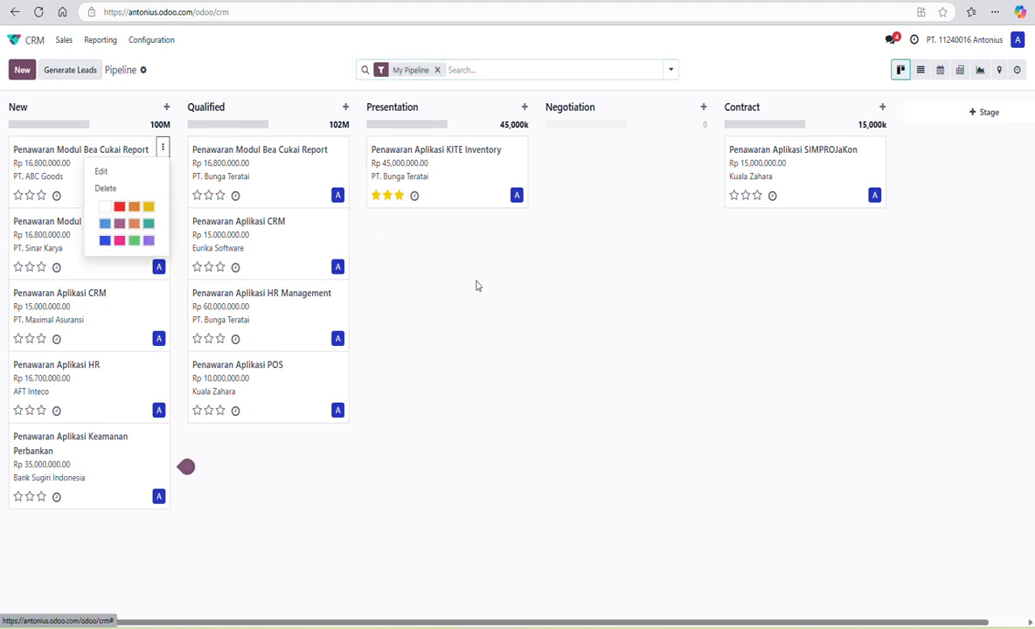
left_click(162, 222)
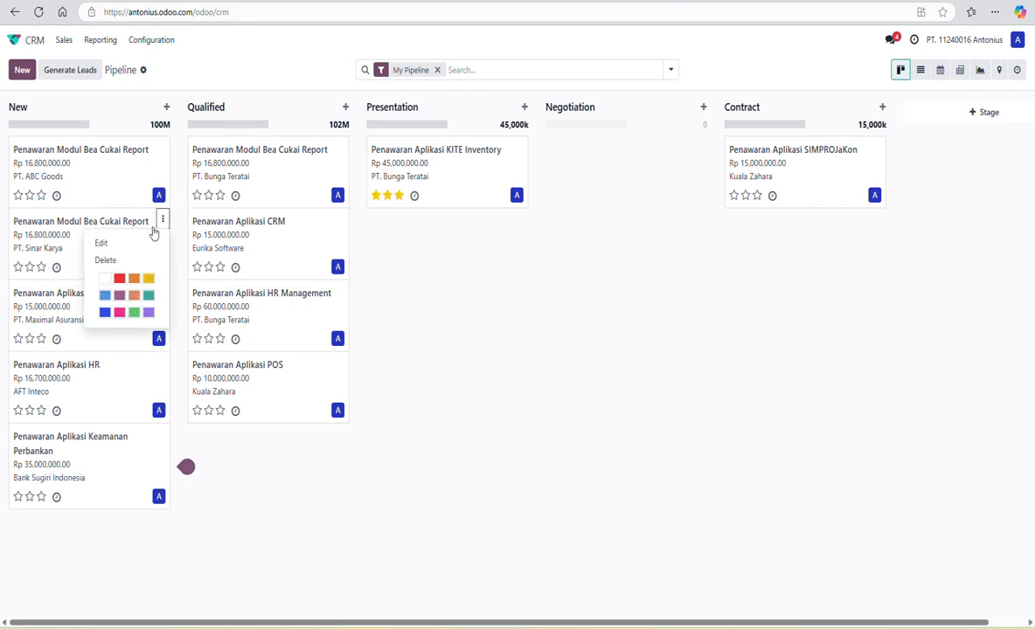
left_click(104, 294)
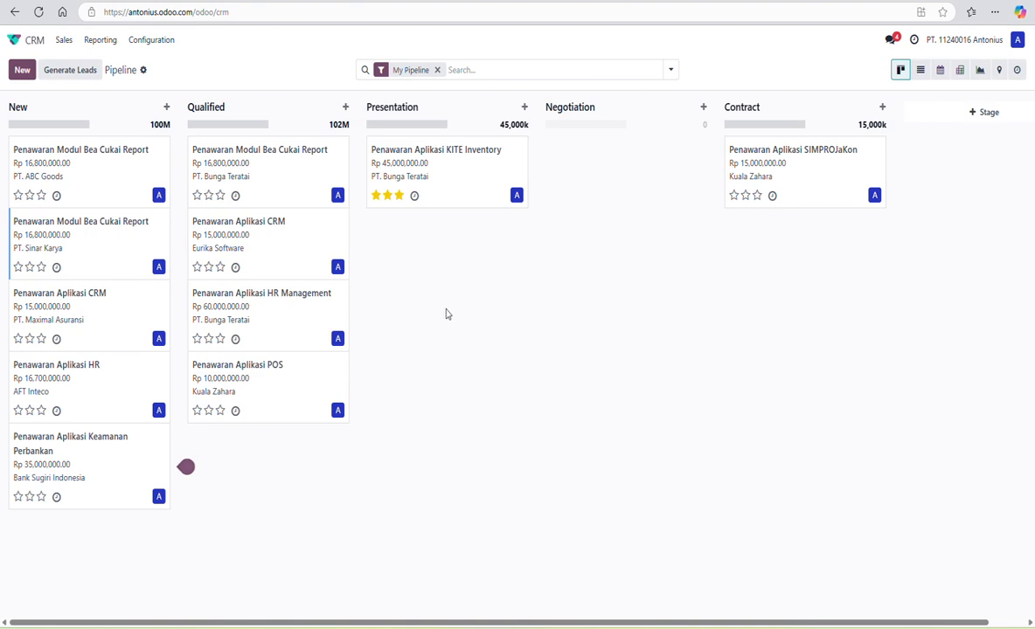
- Colour the Aplikasi CRM and Aplikasi HR cards yellow, and the HR Management and POS cards red
left_click(163, 291)
left_click(146, 350)
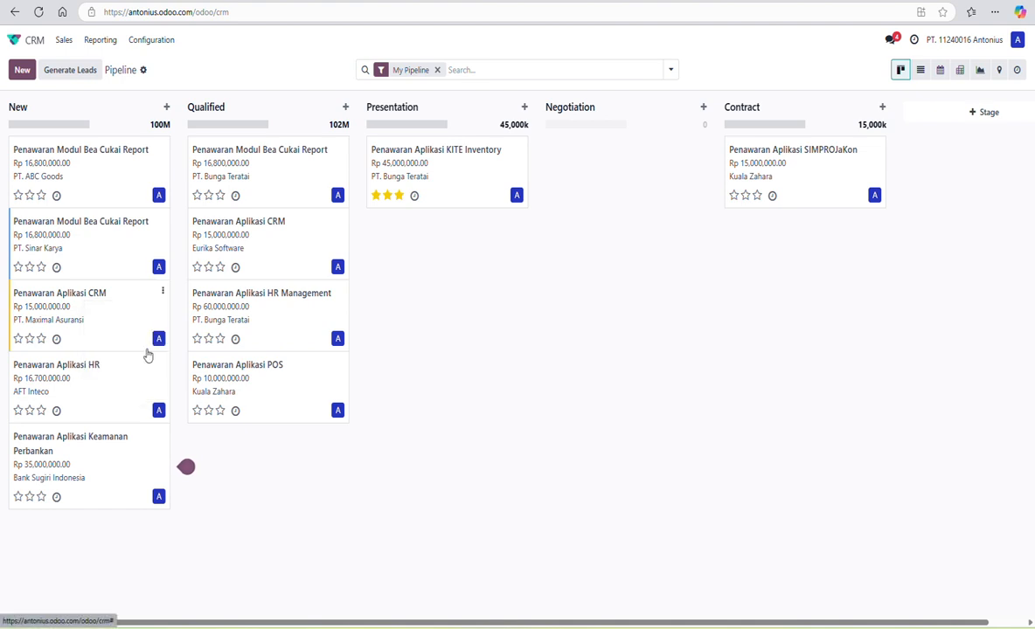
left_click(163, 362)
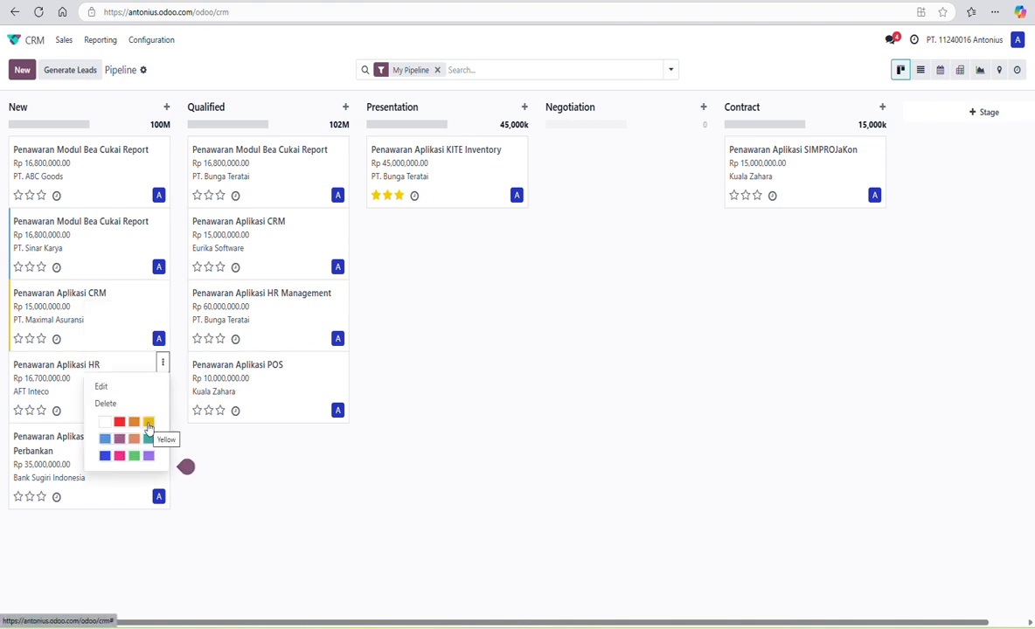
left_click(148, 423)
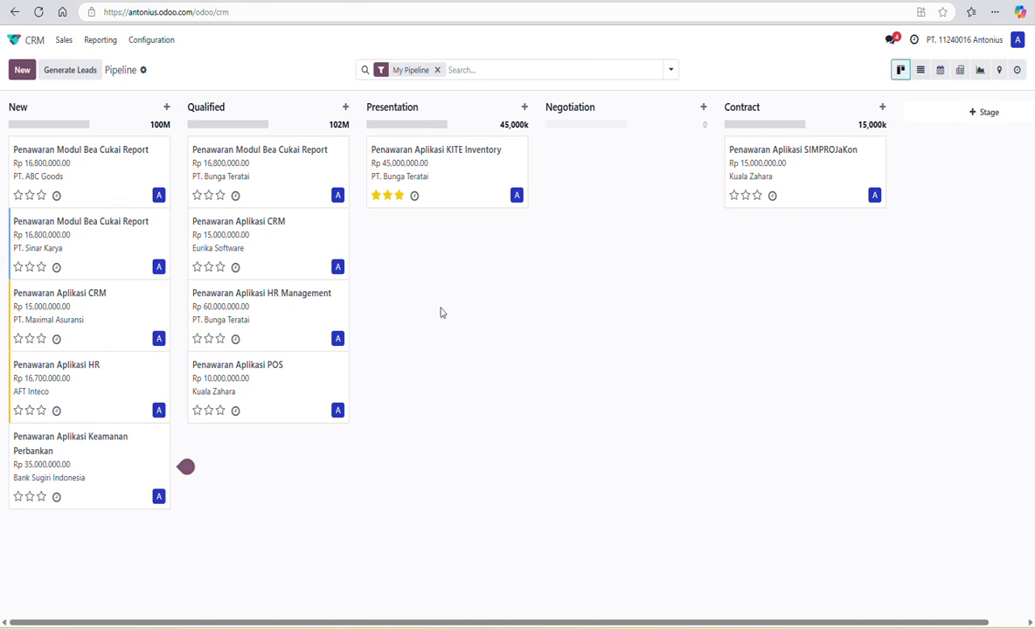
left_click(342, 292)
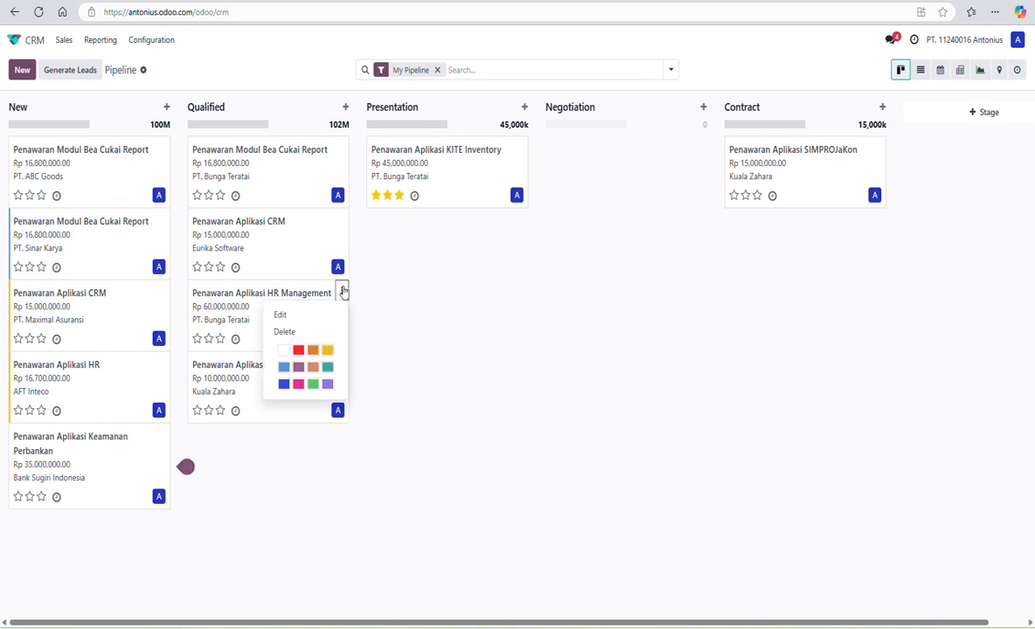
left_click(298, 351)
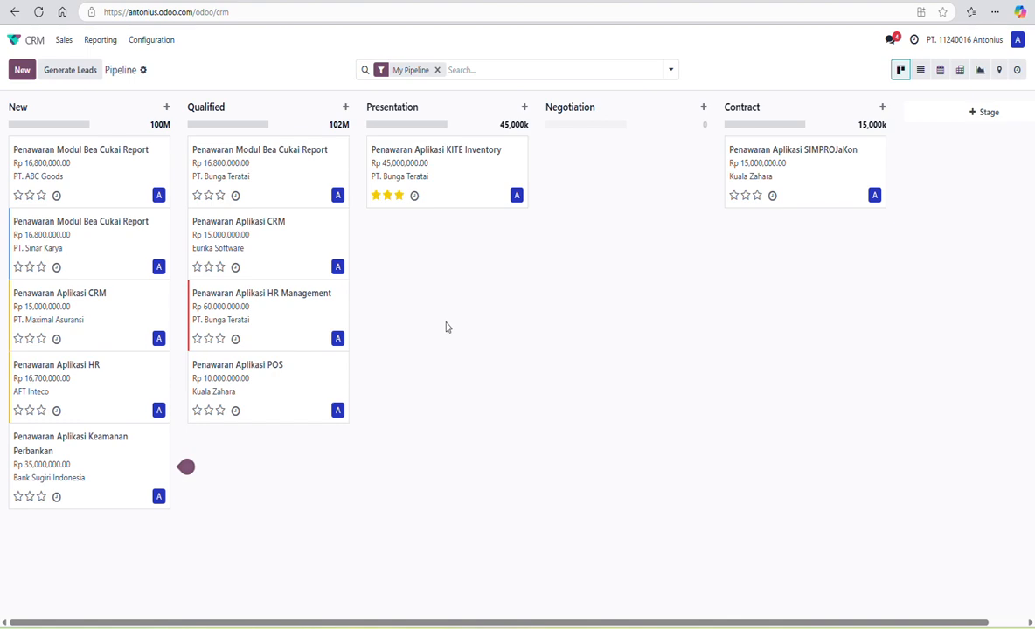
left_click(342, 363)
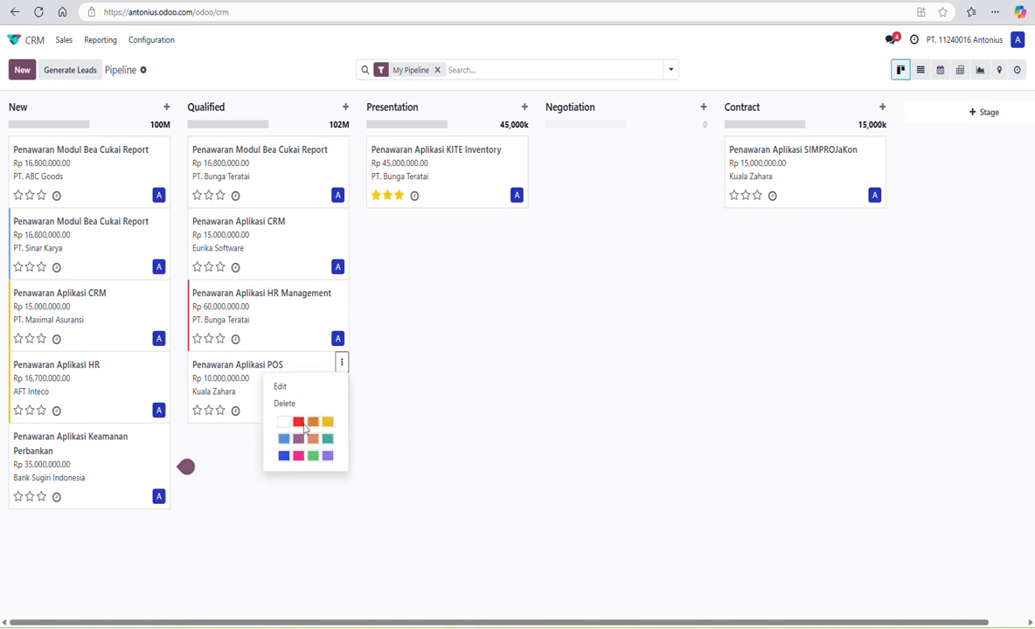
left_click(298, 423)
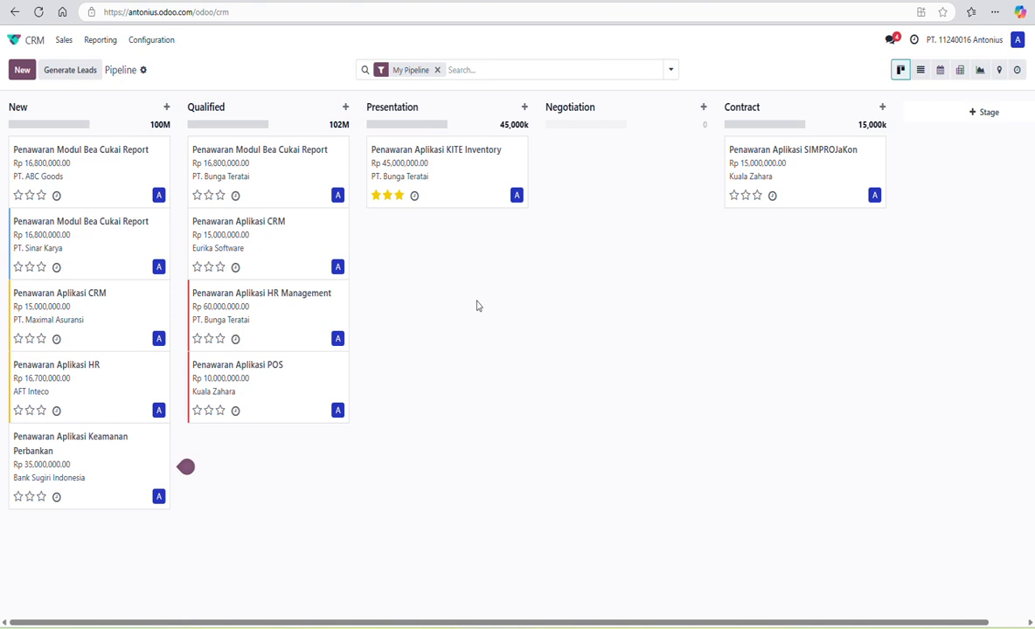
- Go back to Odoo's main apps menu from the top-left home button
left_click(14, 41)
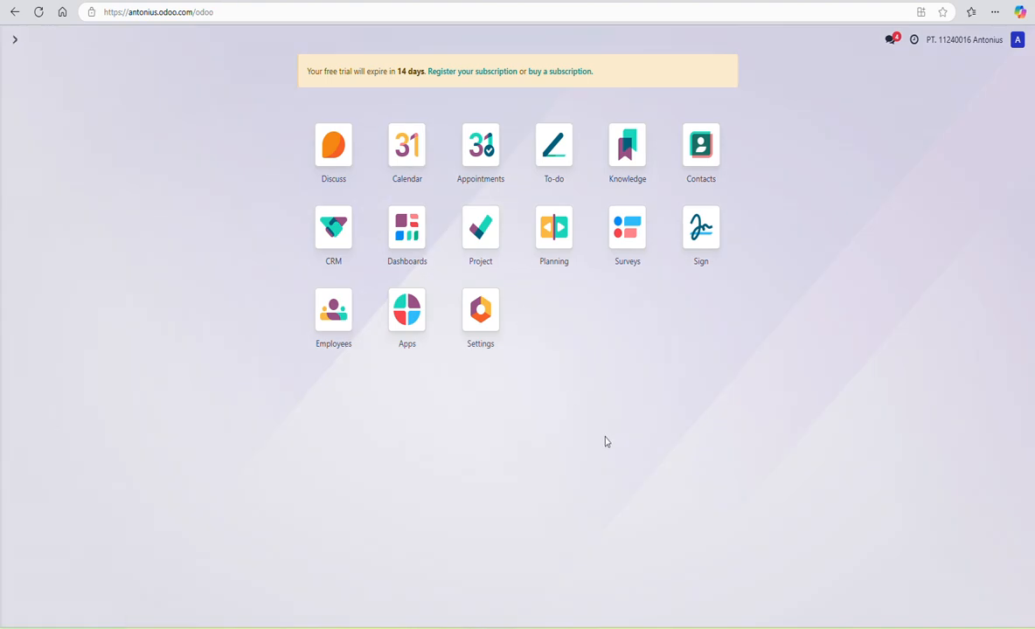